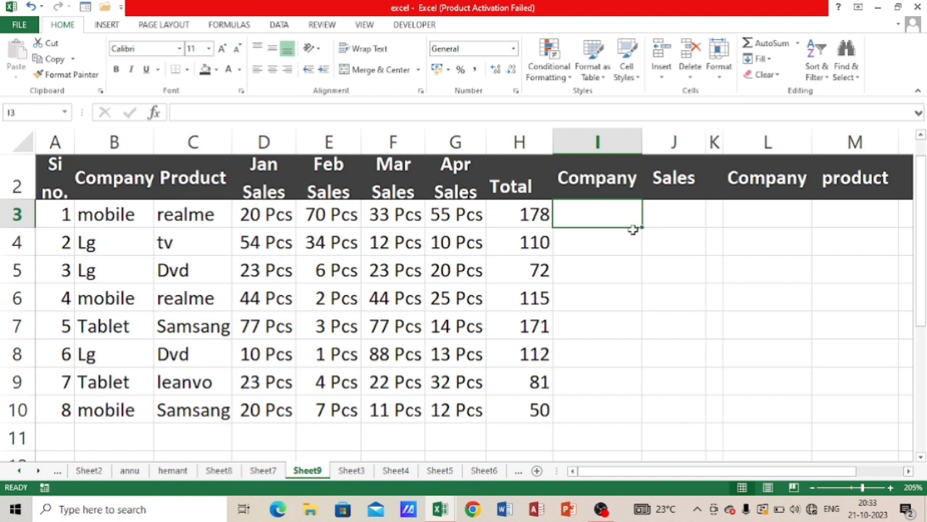
- Enter "lg" as the company criterion in cell I3 and locate the matching Lg entries in the Company column
{"action": "type", "text": "lg"}
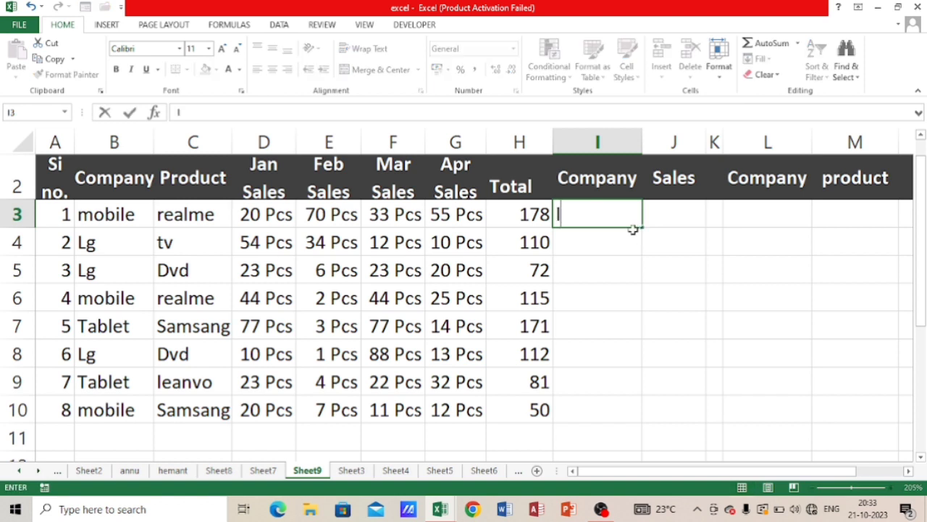
{"action": "left_click", "coordinate": [666, 203]}
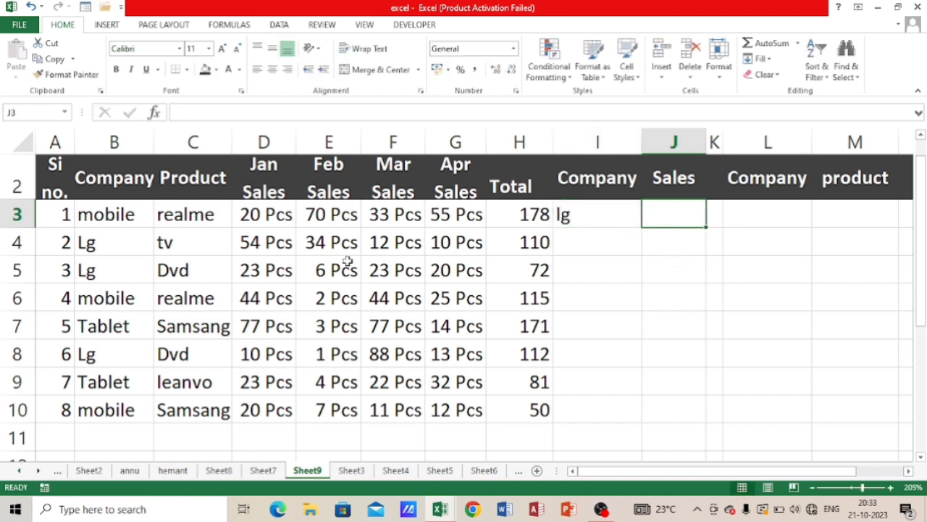
{"action": "left_click", "coordinate": [106, 243]}
{"action": "left_click", "coordinate": [98, 276]}
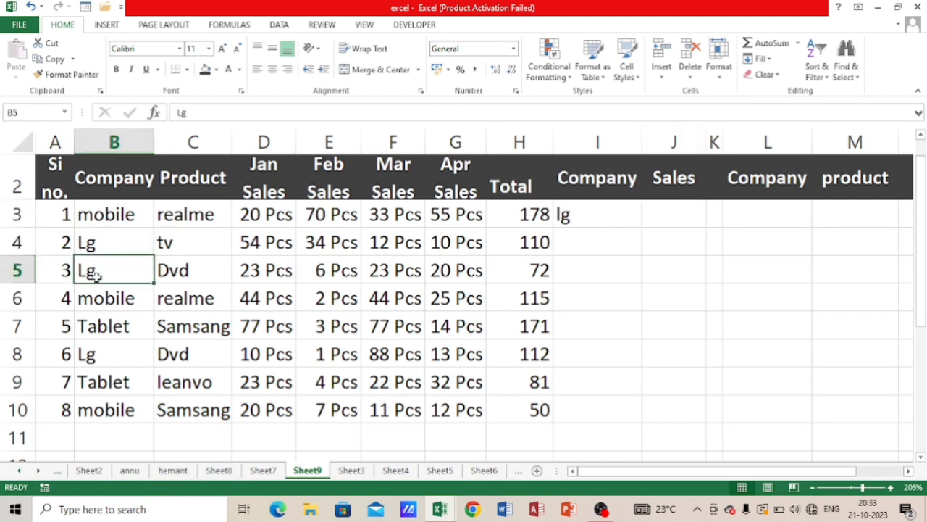
{"action": "left_click", "coordinate": [77, 364]}
- Begin a SUMIF formula in J3 using the company names in B3:B10 as the criteria range
{"action": "left_click", "coordinate": [667, 216]}
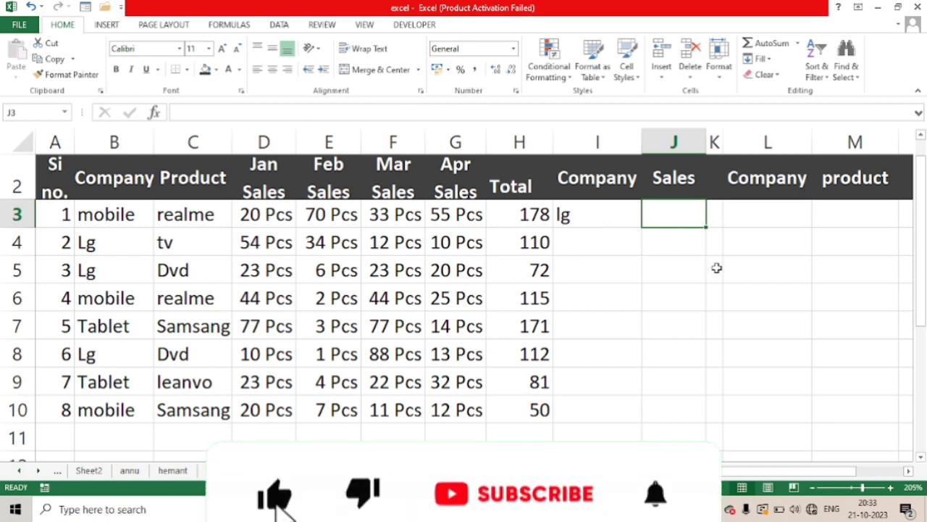
{"action": "scroll", "coordinate": [719, 274], "scroll_direction": "up", "scroll_amount": 2, "text": "ctrl"}
{"action": "scroll", "coordinate": [731, 404], "scroll_direction": "right", "scroll_amount": 2}
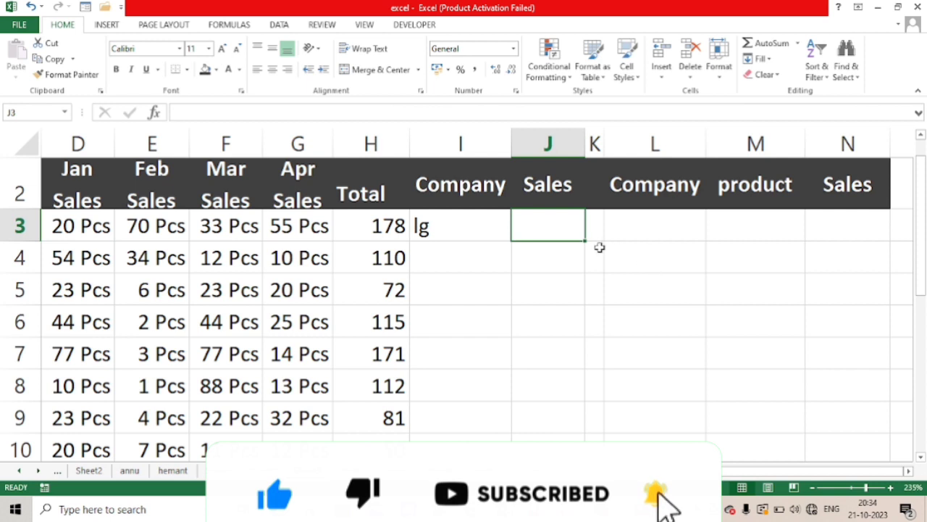
{"action": "type", "text": "="}
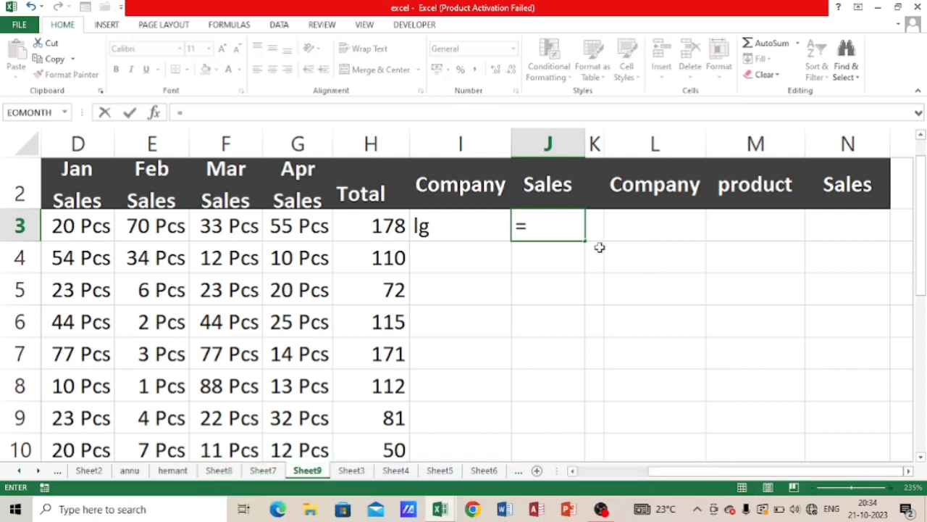
{"action": "type", "text": "sum"}
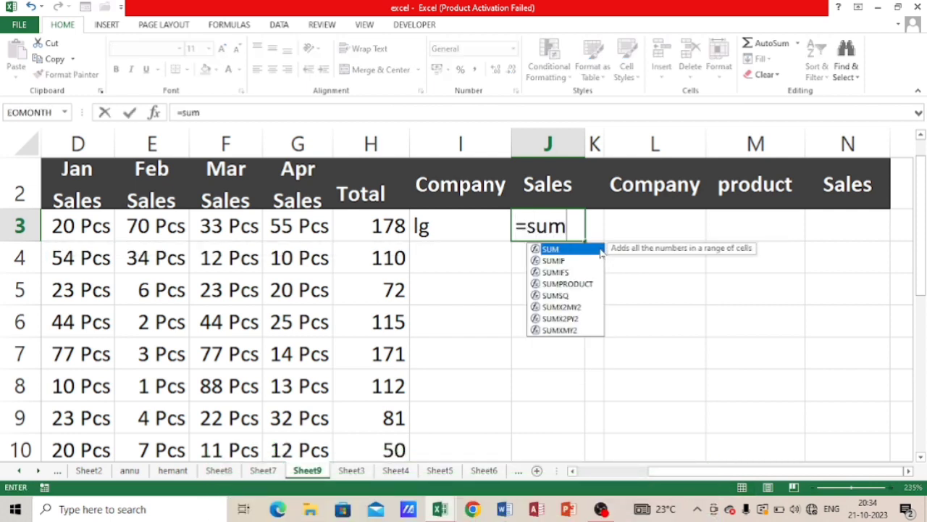
{"action": "key", "text": "Down"}
{"action": "key", "text": "Tab"}
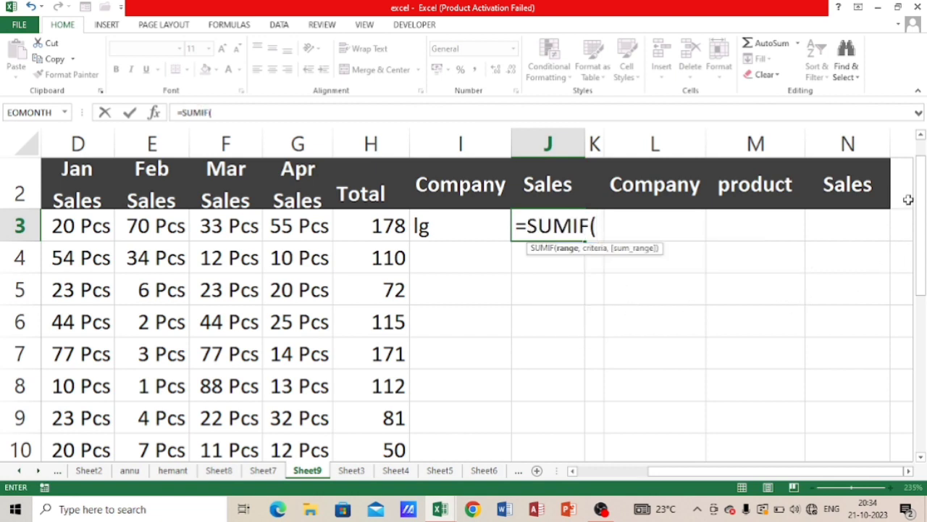
{"action": "scroll", "coordinate": [884, 184], "scroll_direction": "up", "scroll_amount": 1}
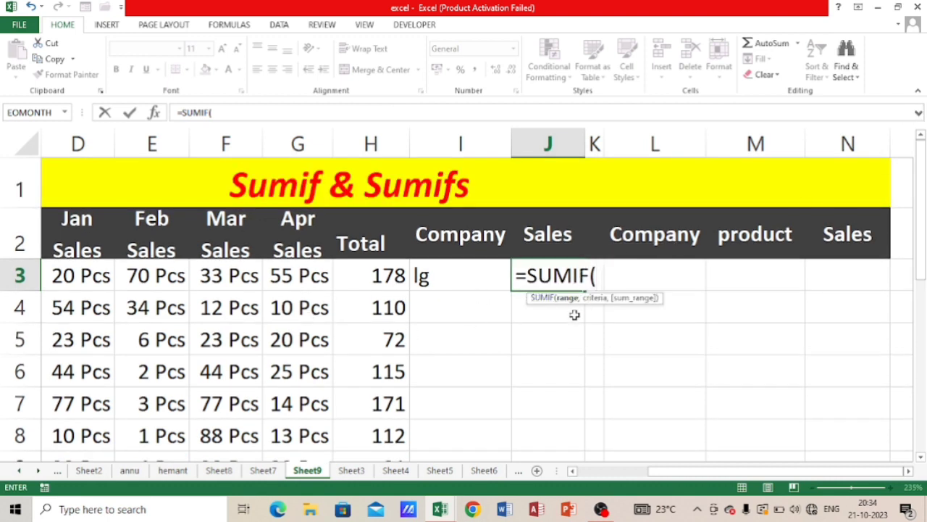
{"action": "left_click_drag", "start_coordinate": [677, 476], "coordinate": [609, 476]}
{"action": "left_click", "coordinate": [129, 269]}
{"action": "left_click_drag", "start_coordinate": [129, 303], "coordinate": [135, 393]}
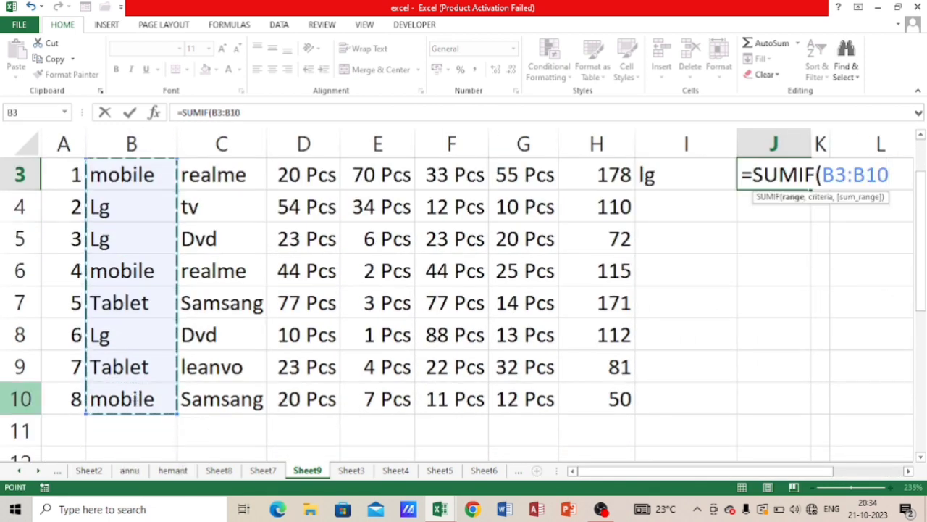
- Complete the SUMIF formula in J3 with I3 as the criteria and H3:H10 as the sum range
{"action": "type", "text": ","}
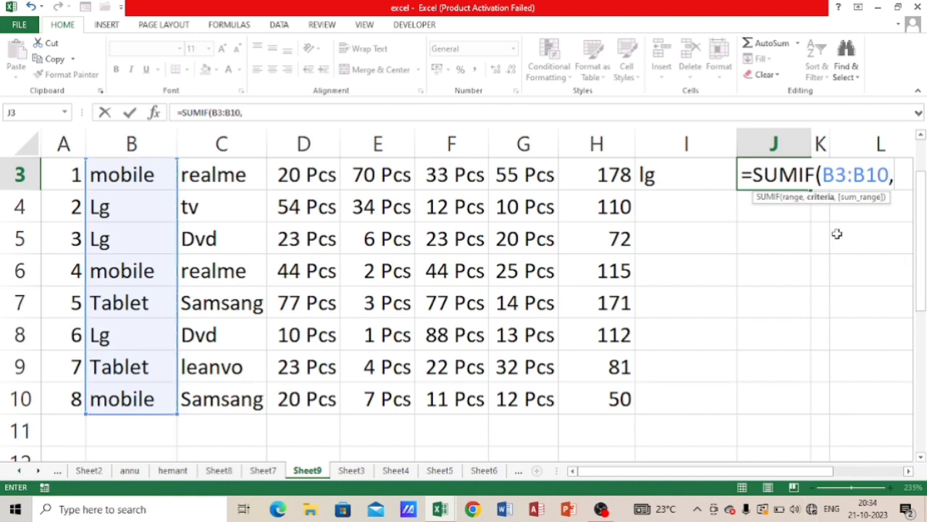
{"action": "left_click", "coordinate": [676, 176]}
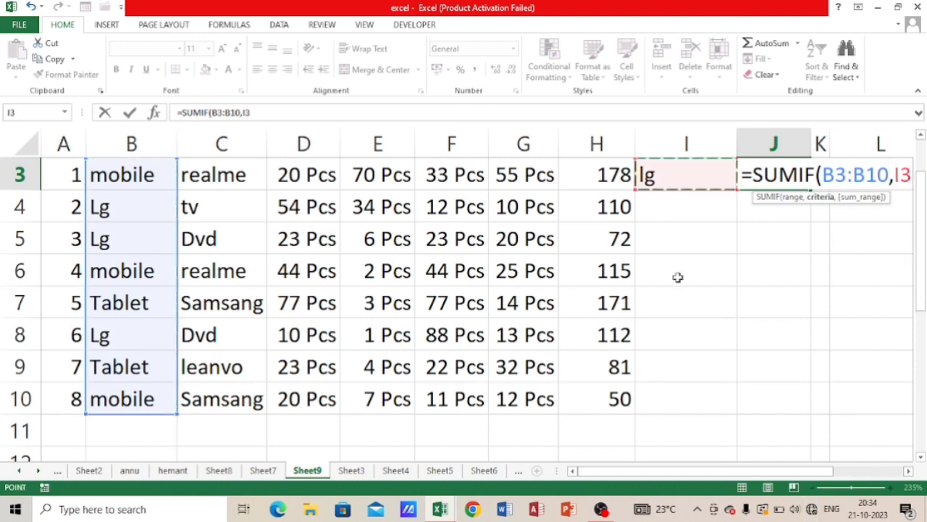
{"action": "type", "text": ","}
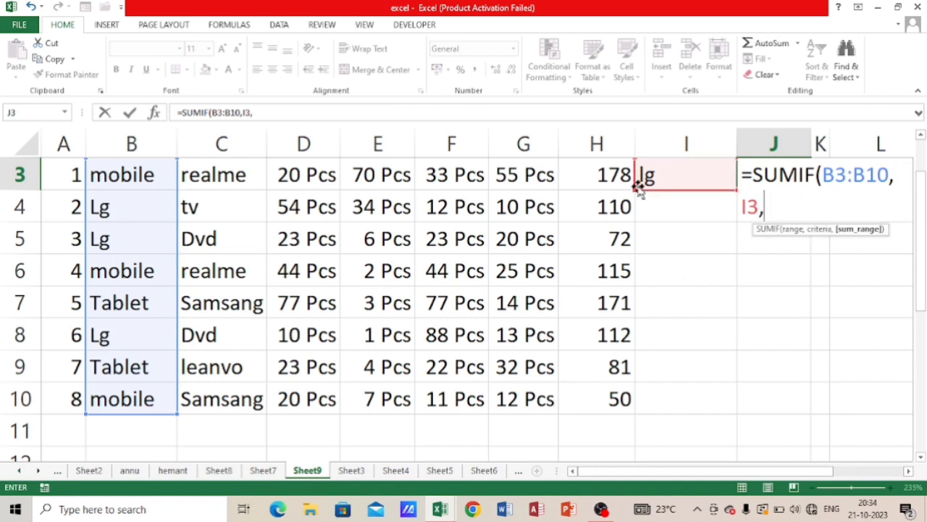
{"action": "left_click_drag", "start_coordinate": [605, 174], "coordinate": [632, 391]}
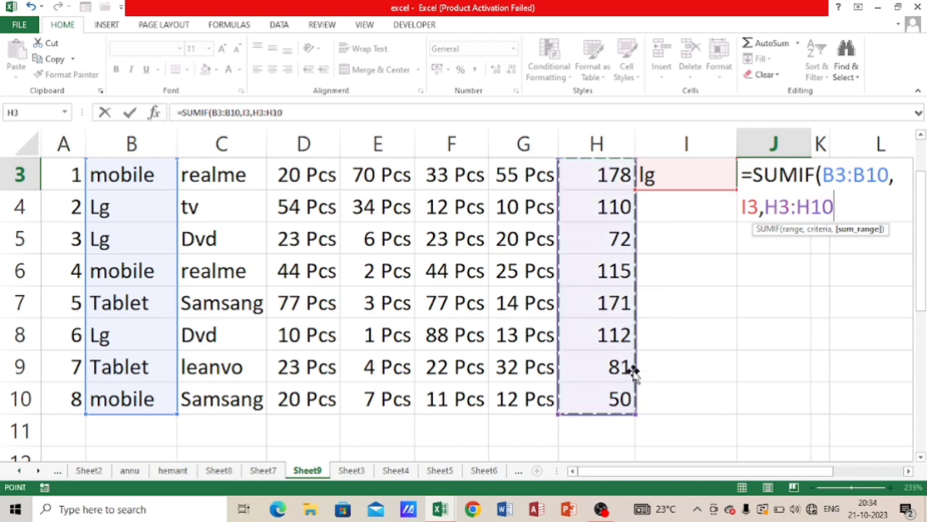
{"action": "key", "text": "Return"}
- Format the Company and Sales headers in I2:J2 with a light blue fill and red text
{"action": "scroll", "coordinate": [799, 257], "scroll_direction": "up", "scroll_amount": 1}
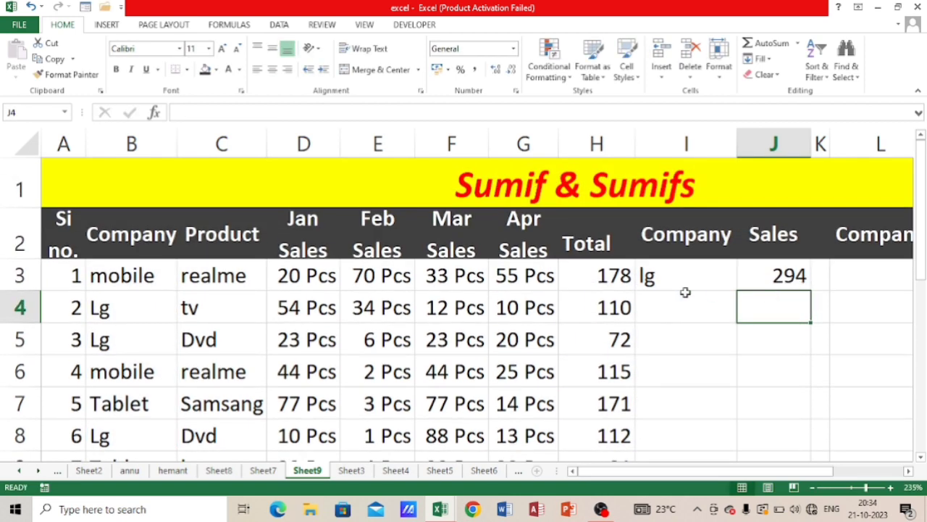
{"action": "left_click", "coordinate": [663, 241]}
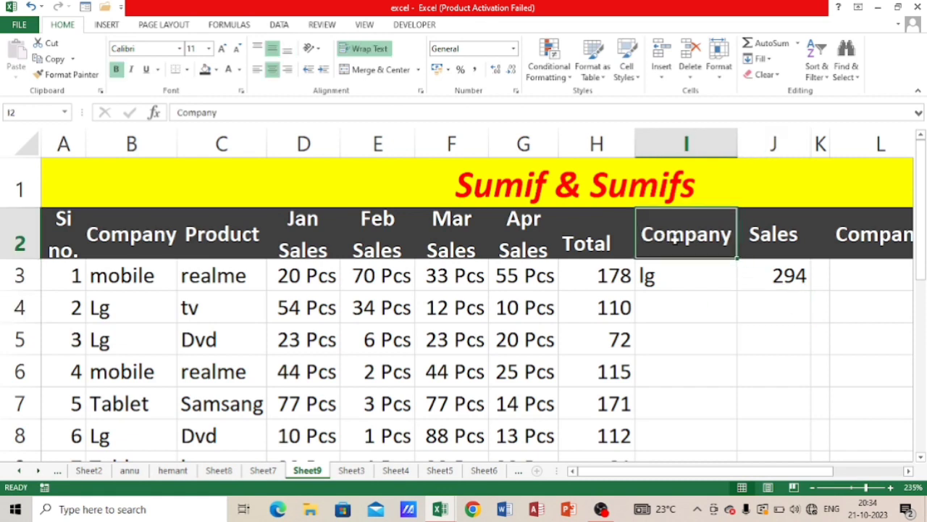
{"action": "left_click_drag", "start_coordinate": [672, 234], "coordinate": [762, 234]}
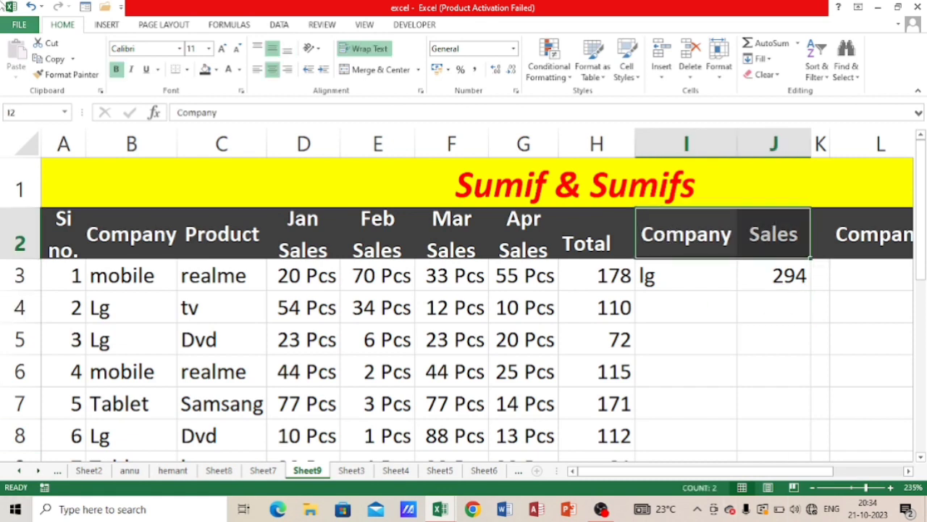
{"action": "left_click", "coordinate": [217, 70]}
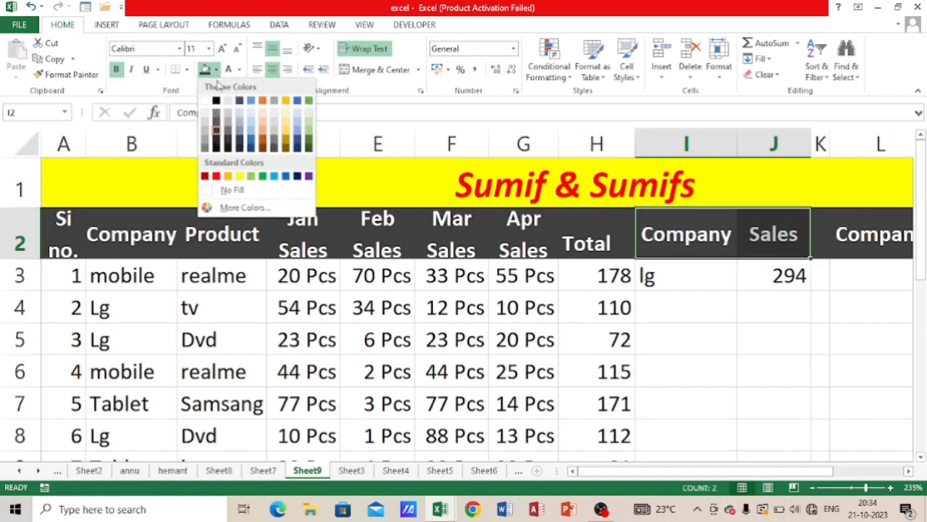
{"action": "left_click", "coordinate": [307, 129]}
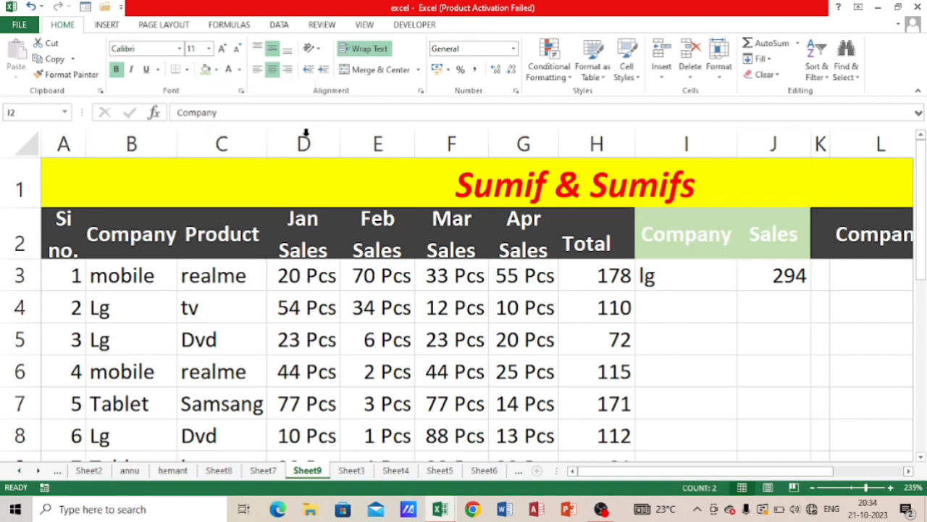
{"action": "left_click", "coordinate": [239, 69]}
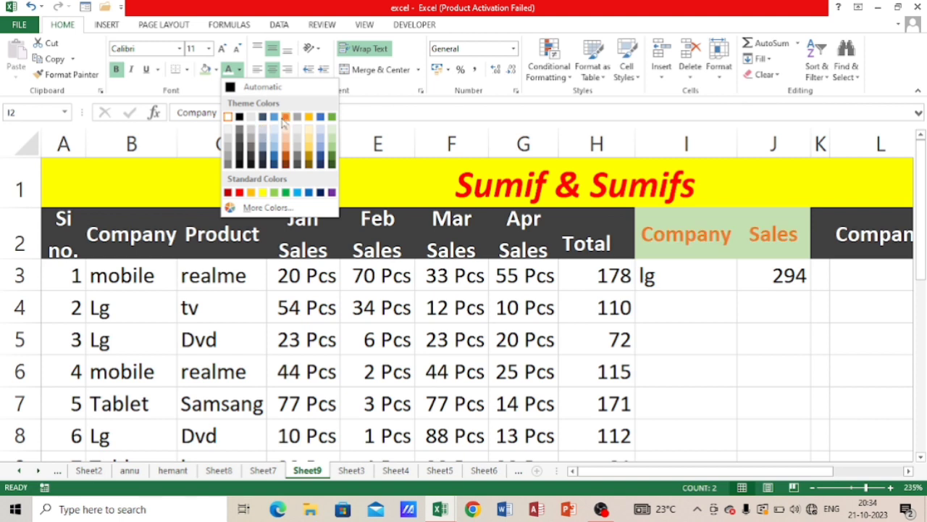
{"action": "left_click", "coordinate": [240, 192]}
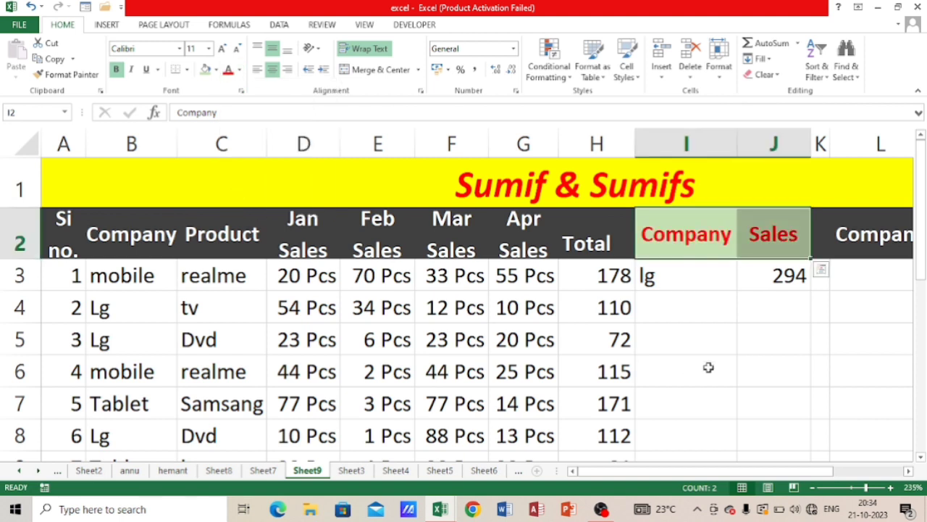
{"action": "left_click", "coordinate": [215, 70]}
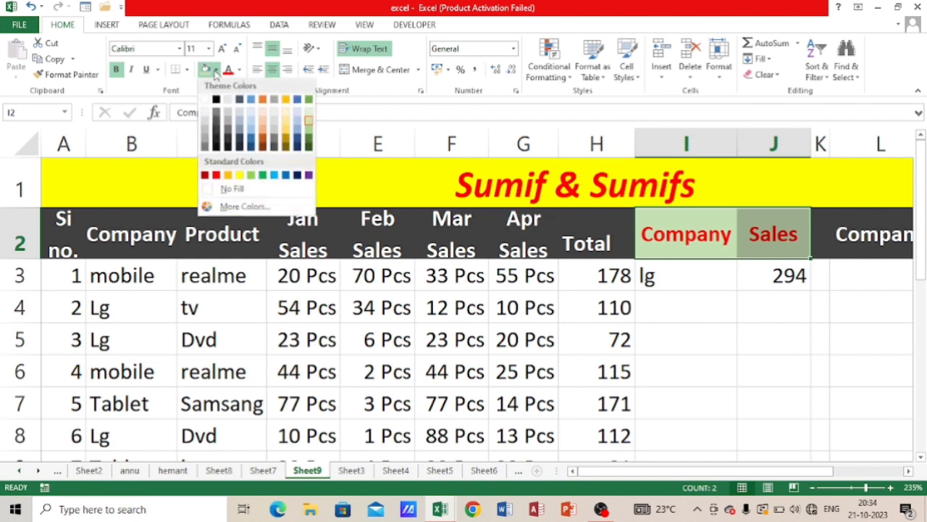
{"action": "left_click", "coordinate": [252, 127]}
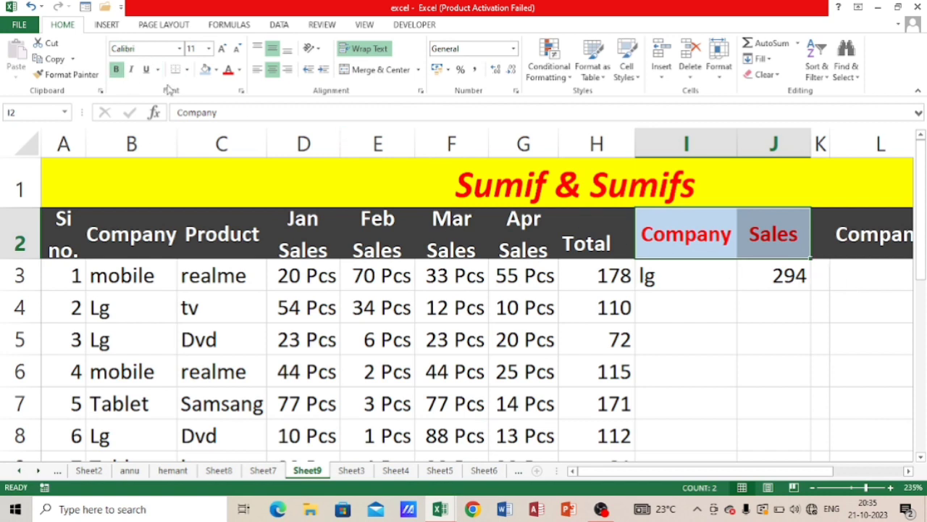
- Re-enter the company criterion in I3 as "Lg" and compare the SUMIF result in J3 with the Total column
{"action": "left_click", "coordinate": [793, 294]}
{"action": "left_click", "coordinate": [677, 279]}
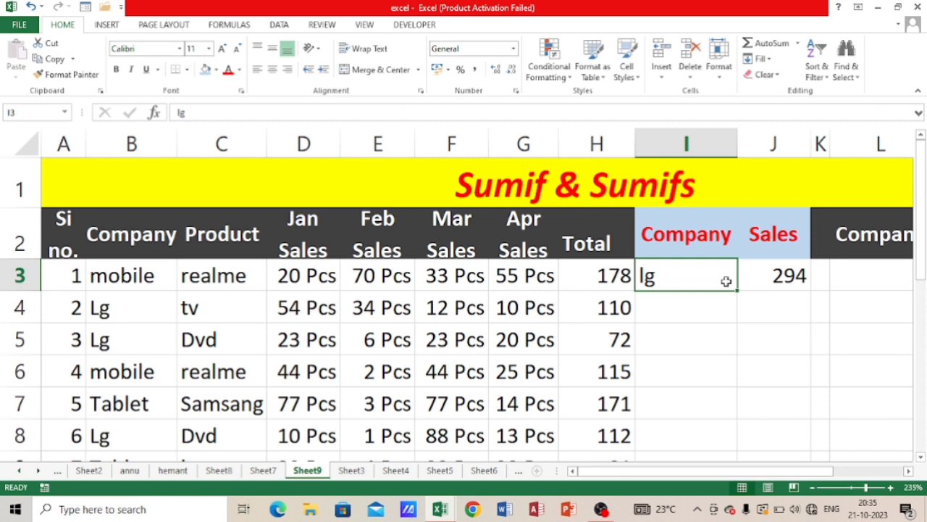
{"action": "type", "text": "Lg"}
{"action": "key", "text": "Return"}
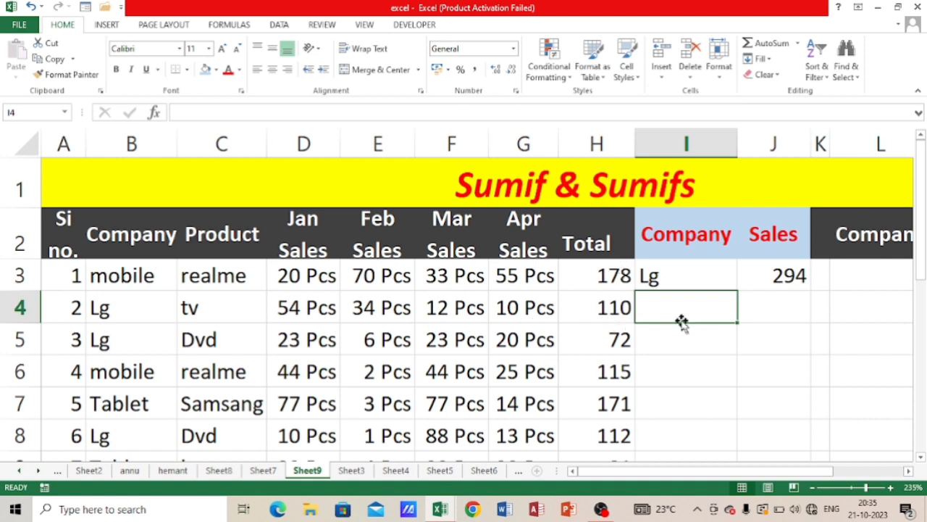
{"action": "left_click", "coordinate": [793, 270]}
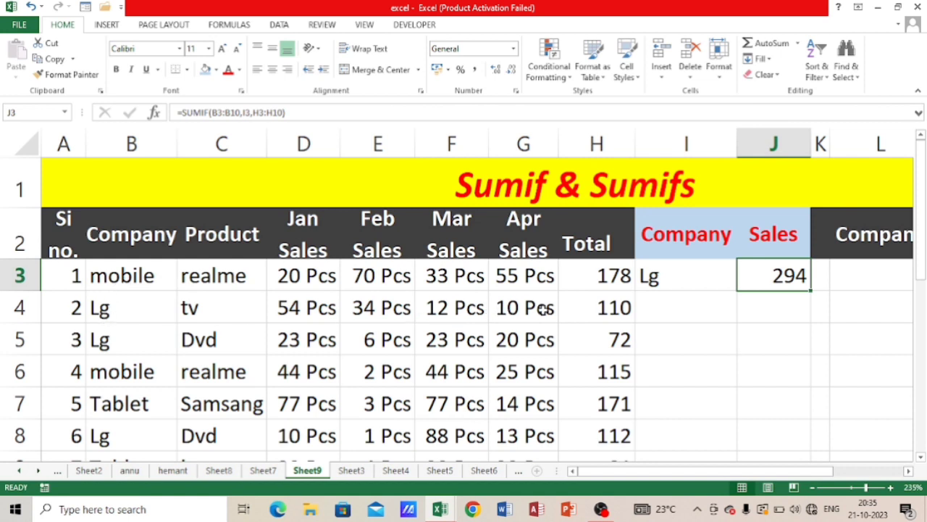
{"action": "left_click", "coordinate": [617, 310]}
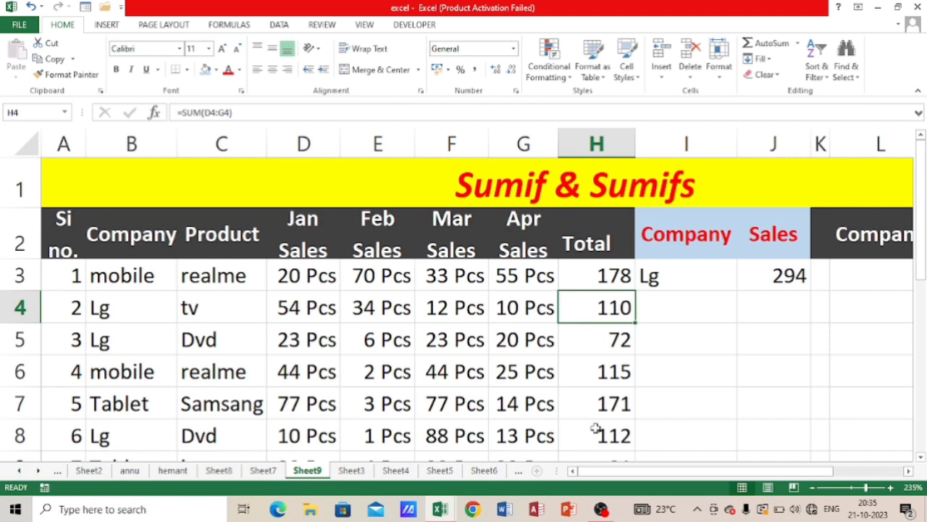
- Change the company in B10 to "lg"
{"action": "scroll", "coordinate": [607, 435], "scroll_direction": "down", "scroll_amount": 1}
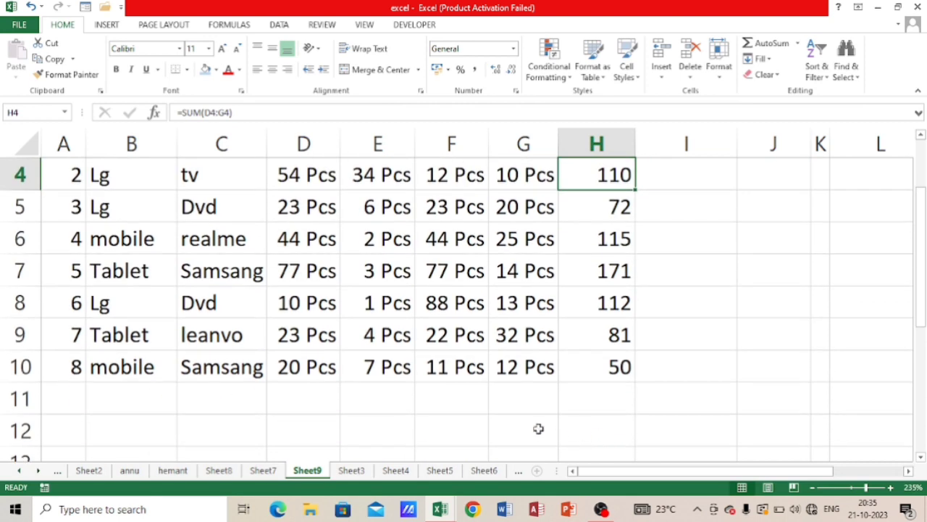
{"action": "left_click", "coordinate": [106, 368]}
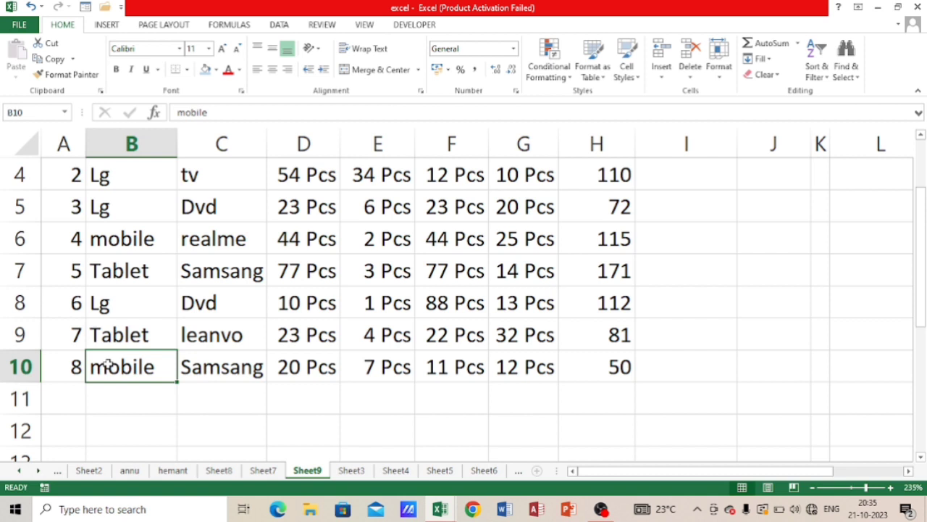
{"action": "type", "text": "lg"}
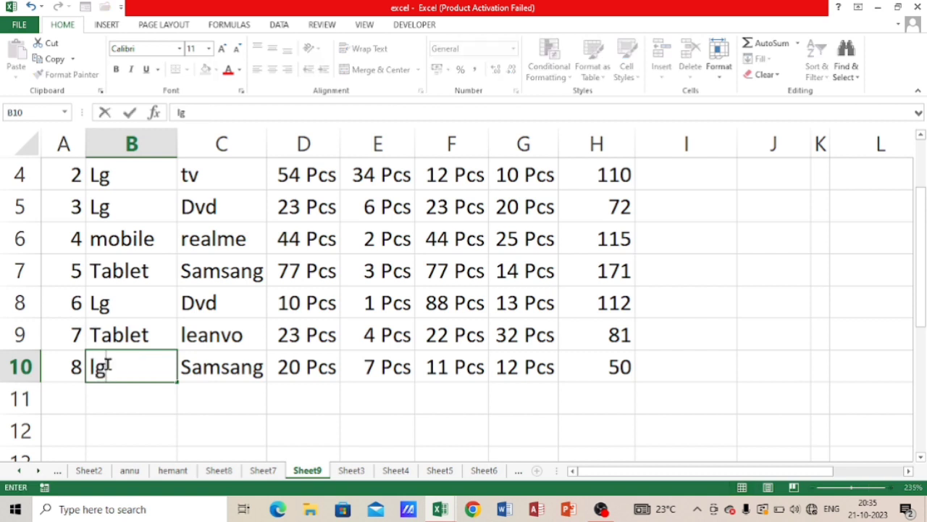
{"action": "key", "text": "Return"}
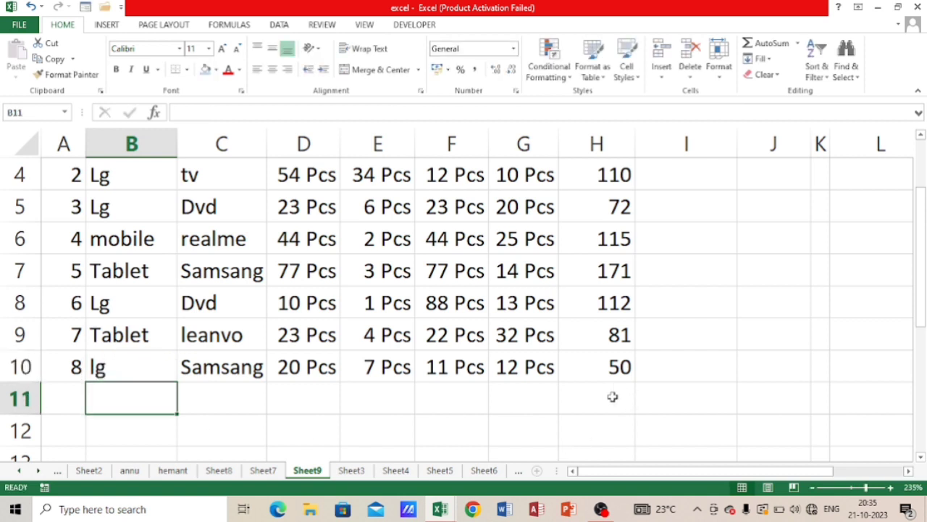
- Set the Feb sales in E10 to 12 and check the SUMIF result in J3
{"action": "left_click", "coordinate": [368, 369]}
{"action": "type", "text": "12"}
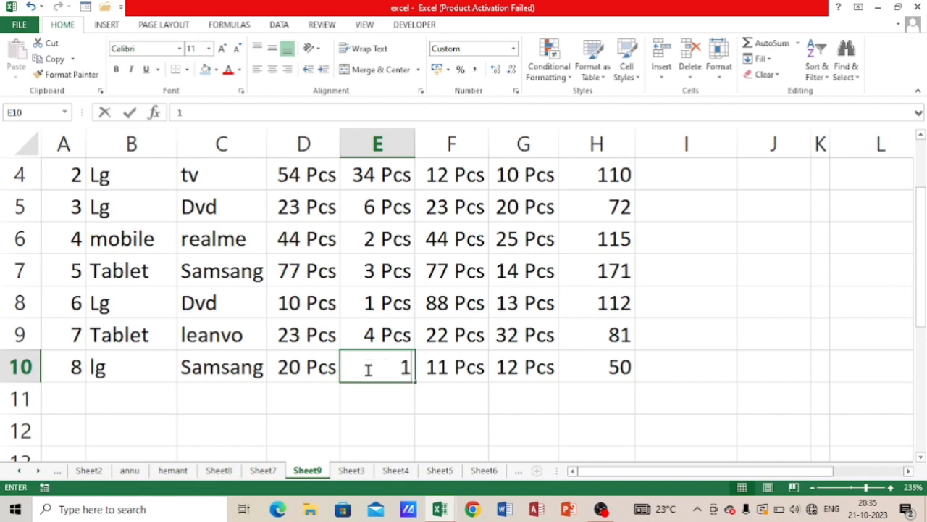
{"action": "key", "text": "Return"}
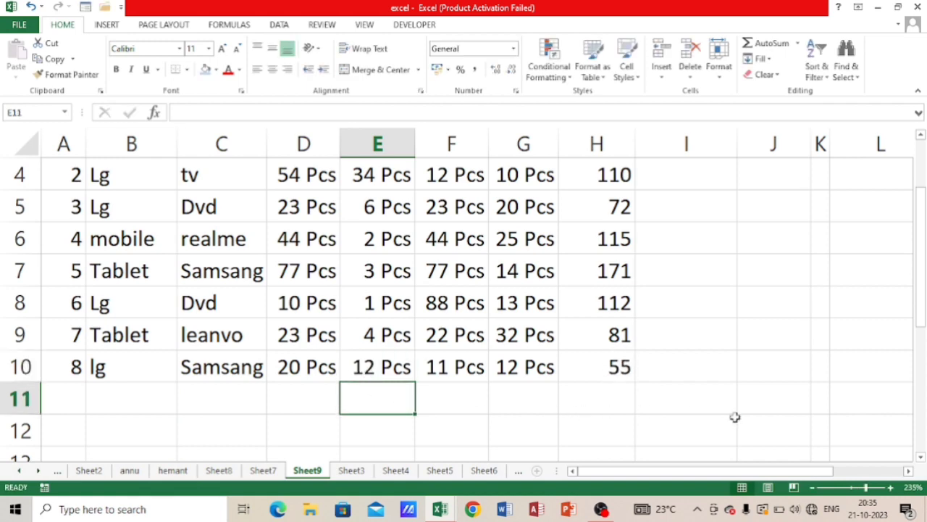
{"action": "scroll", "coordinate": [766, 410], "scroll_direction": "up", "scroll_amount": 1}
{"action": "left_click", "coordinate": [789, 283]}
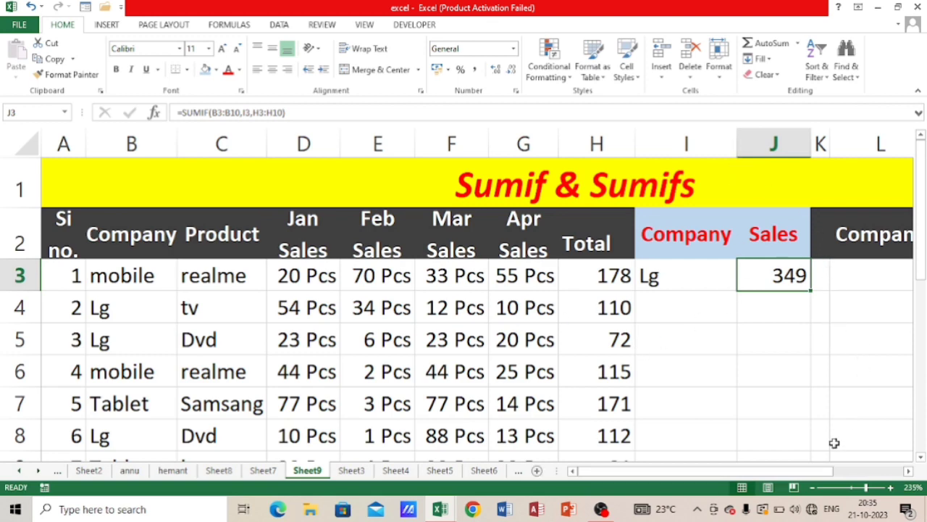
{"action": "scroll", "coordinate": [826, 420], "scroll_direction": "right", "scroll_amount": 3}
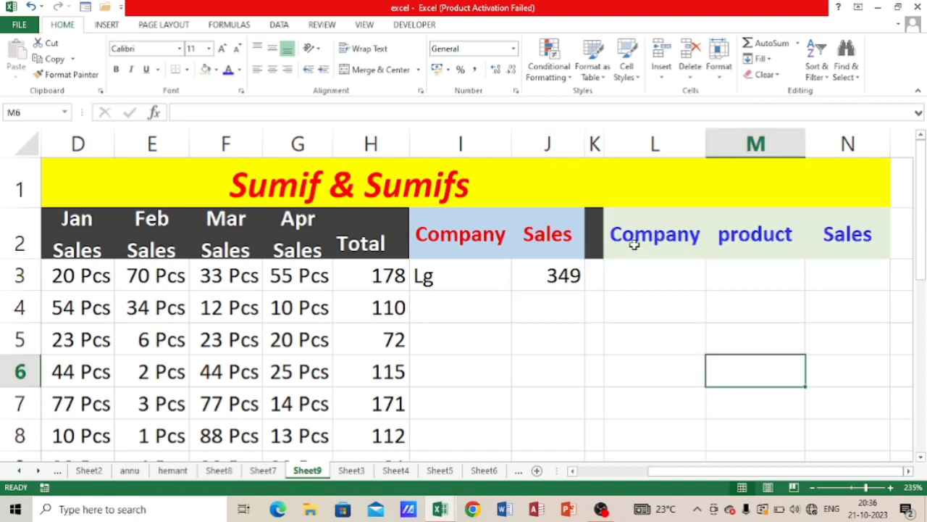
- Enter "Lg" as the company criterion in L3 and "Tv" as the product criterion in M3
{"action": "left_click", "coordinate": [664, 275]}
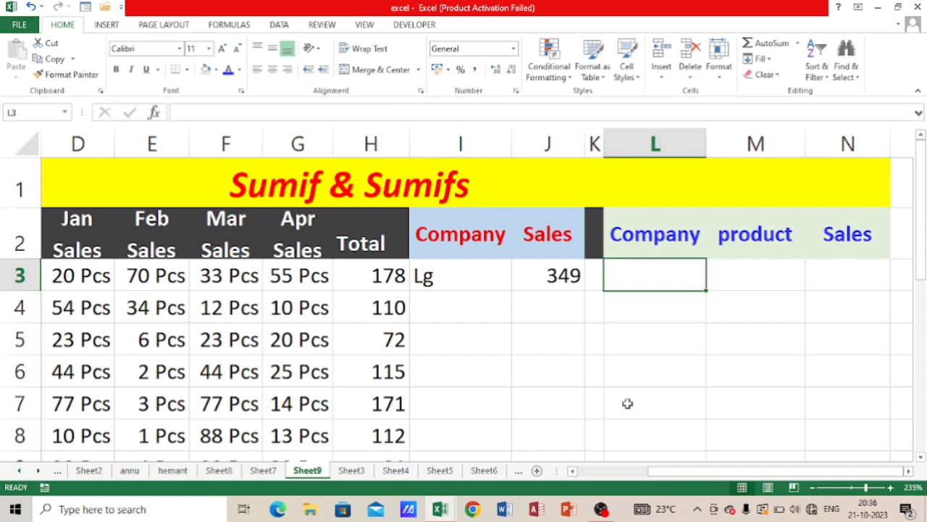
{"action": "type", "text": "Lg"}
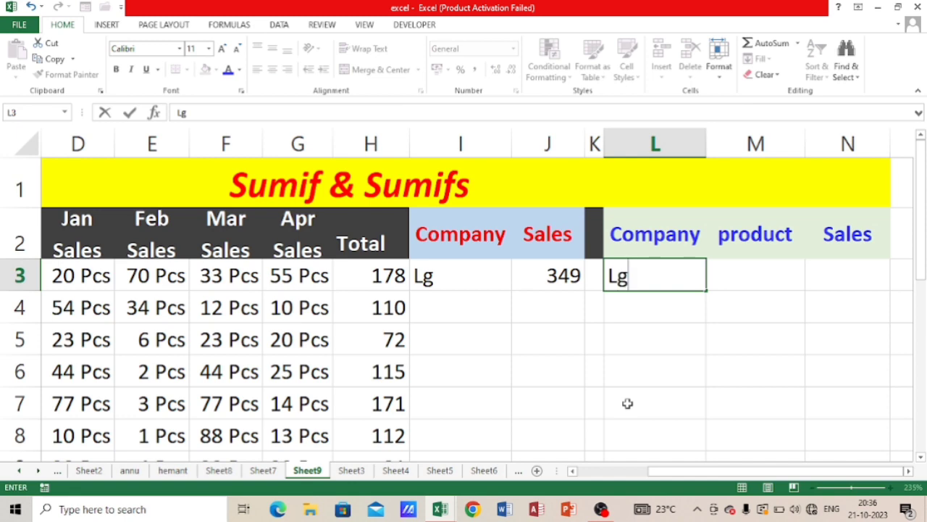
{"action": "key", "text": "Tab"}
{"action": "left_click_drag", "start_coordinate": [643, 472], "coordinate": [576, 472]}
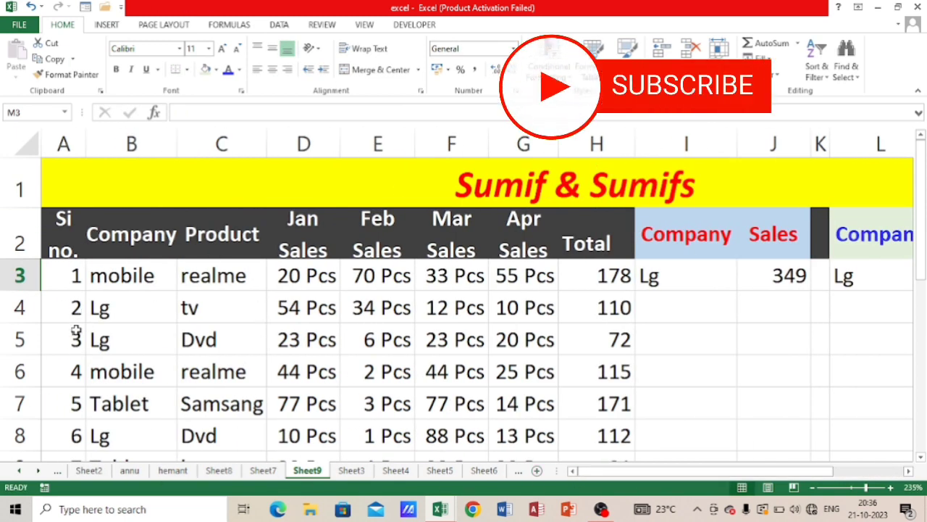
{"action": "left_click_drag", "start_coordinate": [765, 472], "coordinate": [838, 472]}
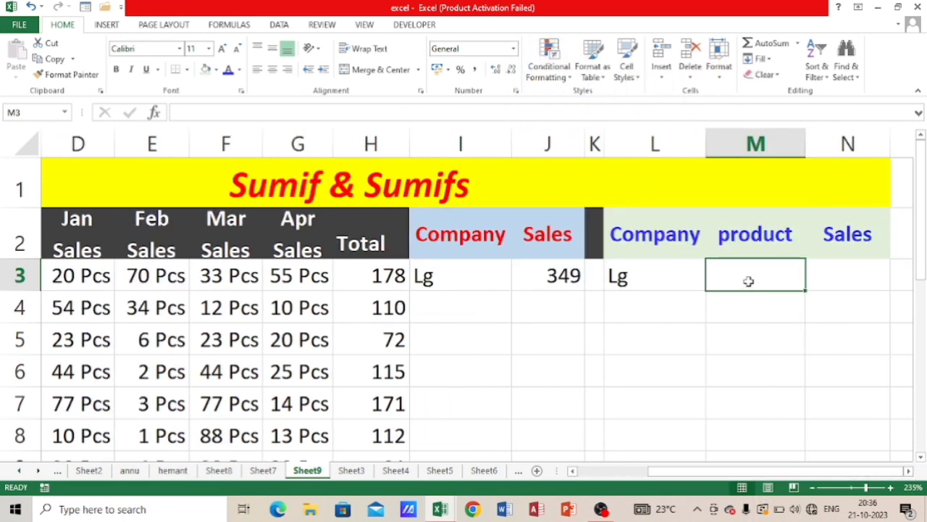
{"action": "type", "text": "Tv"}
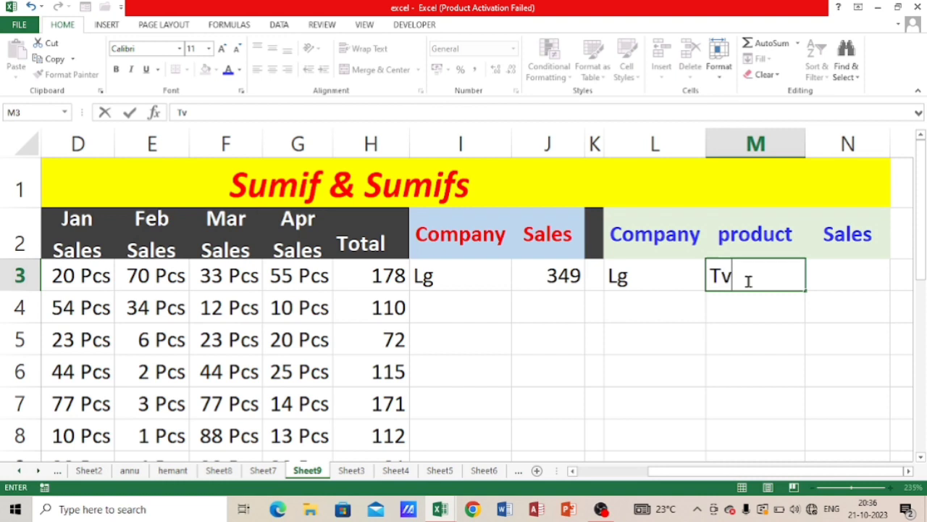
{"action": "key", "text": "Tab"}
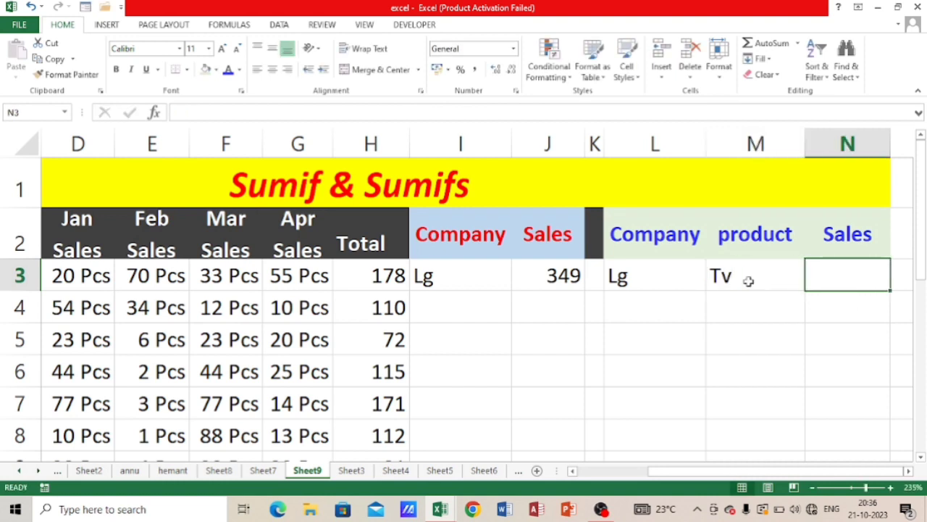
{"action": "type", "text": "s"}
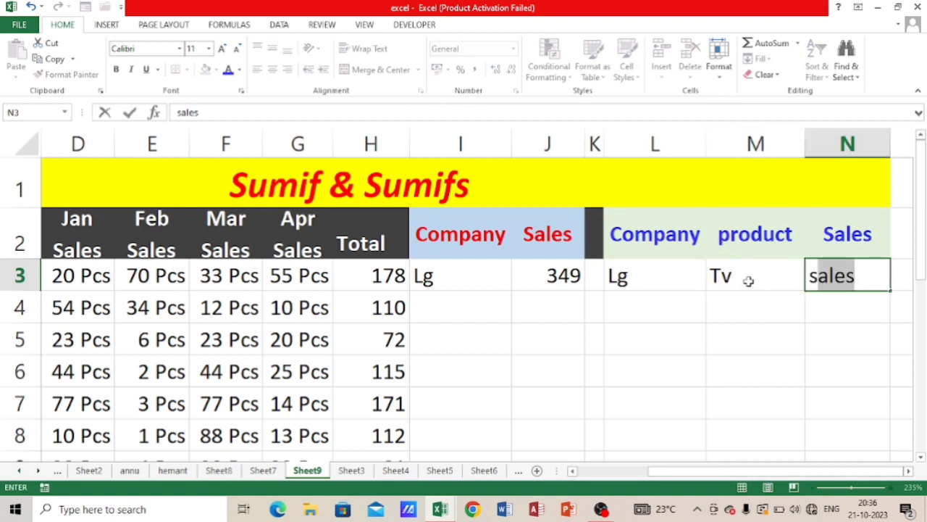
{"action": "key", "text": "Delete"}
{"action": "type", "text": "=sum"}
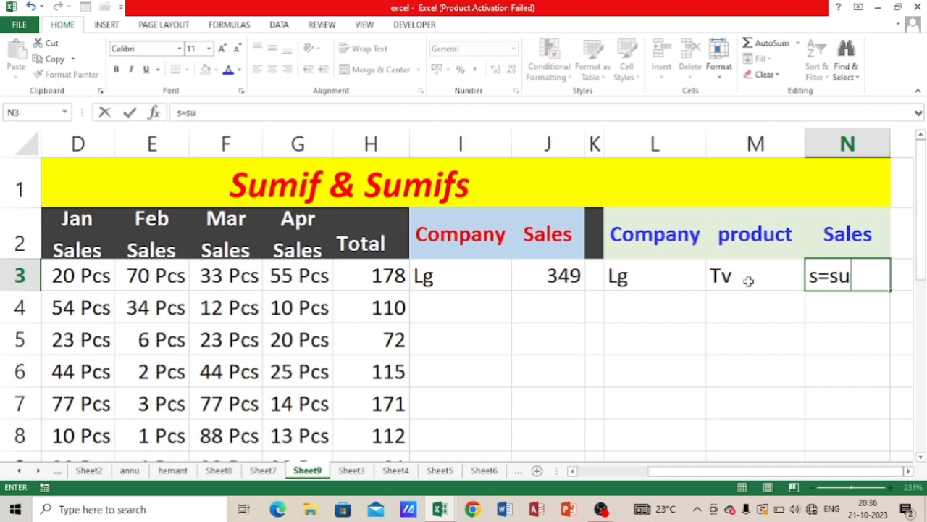
{"action": "key", "text": "BackSpace"}
{"action": "key", "text": "BackSpace"}
{"action": "key", "text": "BackSpace"}
{"action": "key", "text": "BackSpace"}
{"action": "key", "text": "BackSpace"}
- Start a SUMIFS formula in N3 with the Total values H3:H10 as the sum range
{"action": "type", "text": "=sum"}
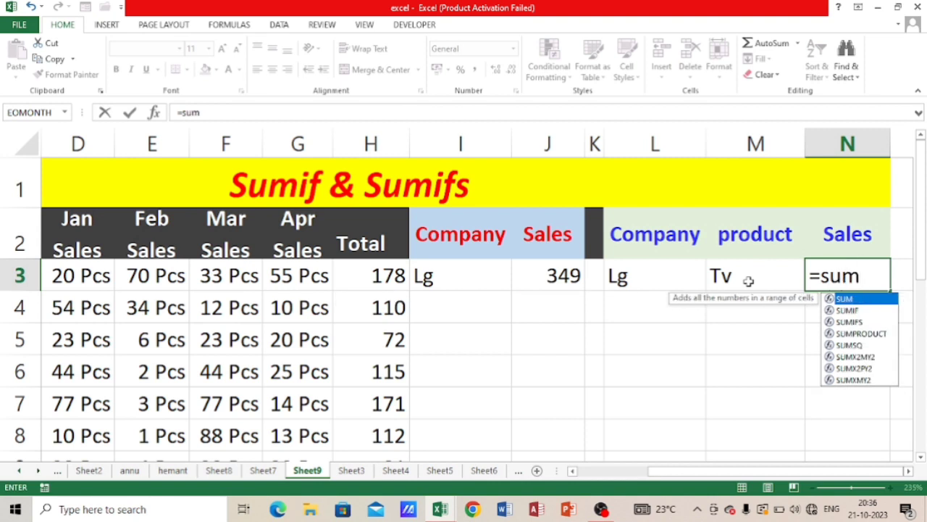
{"action": "key", "text": "Down"}
{"action": "key", "text": "Down"}
{"action": "key", "text": "Tab"}
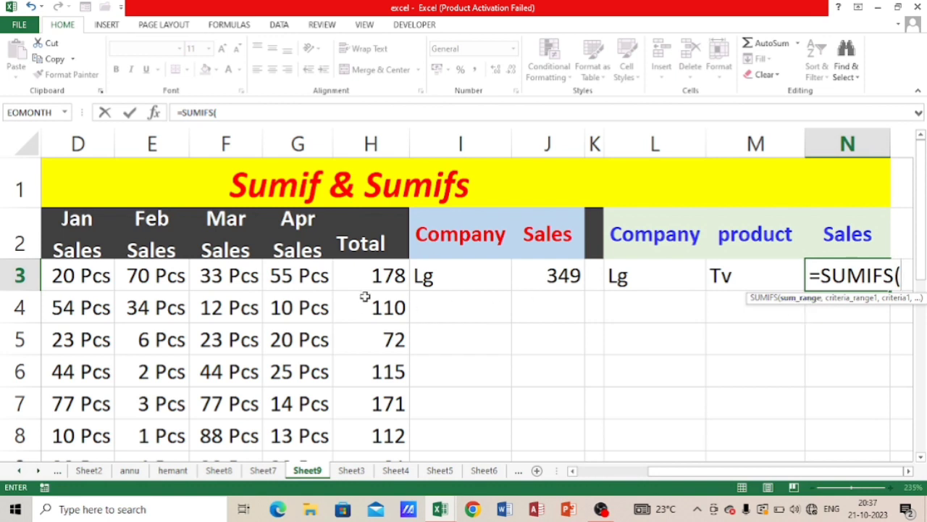
{"action": "left_click_drag", "start_coordinate": [365, 274], "coordinate": [372, 394]}
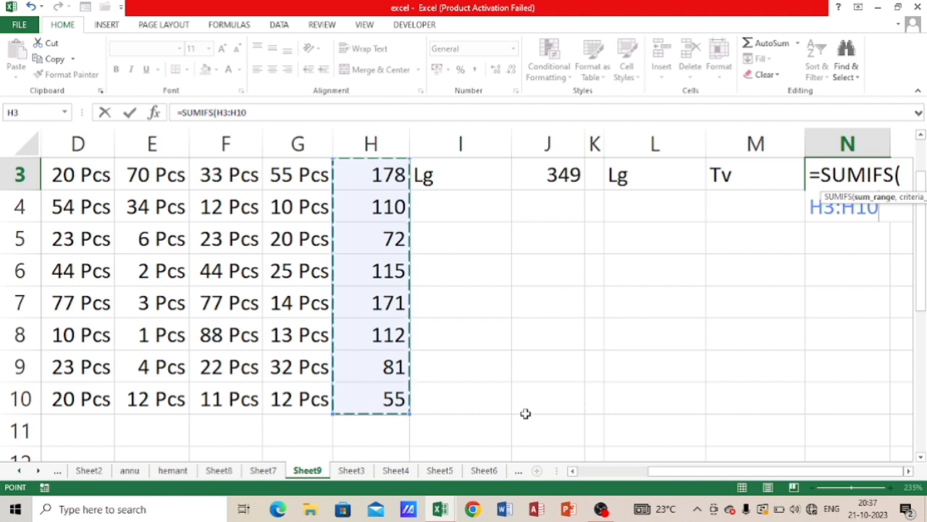
{"action": "type", "text": ","}
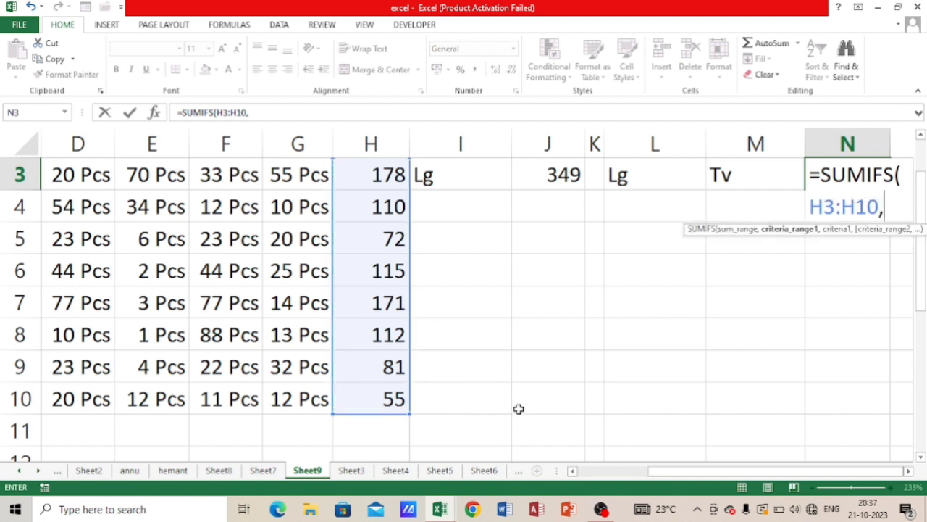
- Add the Company column range B3:B10 as the first criteria range in the SUMIFS formula, with L3 as its criterion
{"action": "left_click_drag", "start_coordinate": [655, 471], "coordinate": [583, 470]}
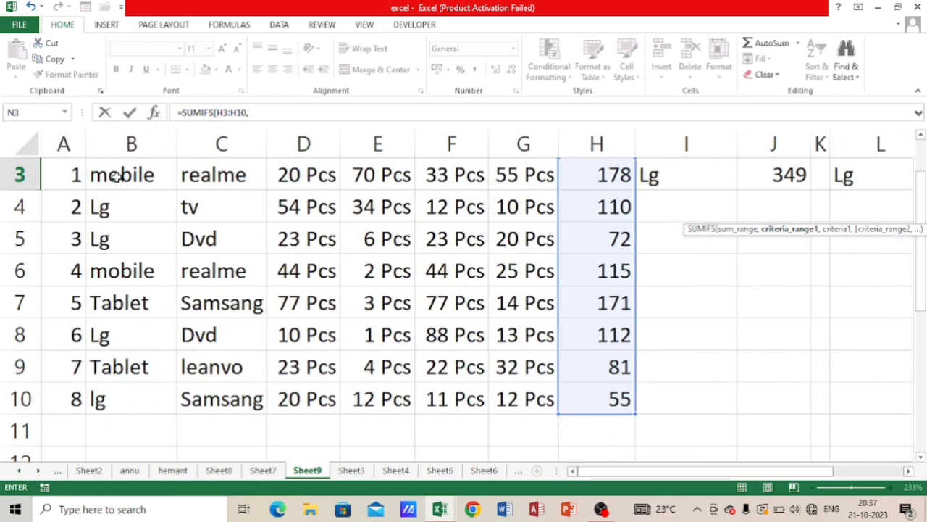
{"action": "scroll", "coordinate": [116, 174], "scroll_direction": "up", "scroll_amount": 1}
{"action": "left_click_drag", "start_coordinate": [116, 276], "coordinate": [112, 395]}
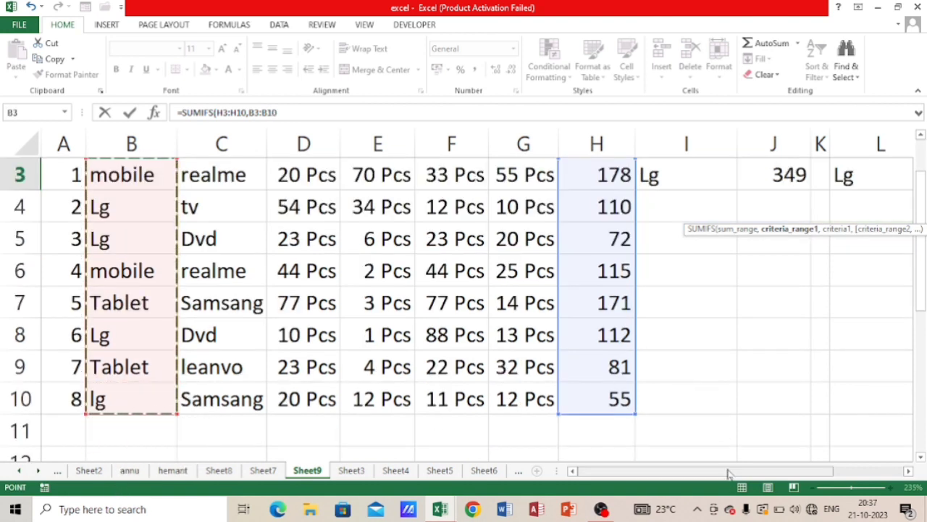
{"action": "type", "text": ","}
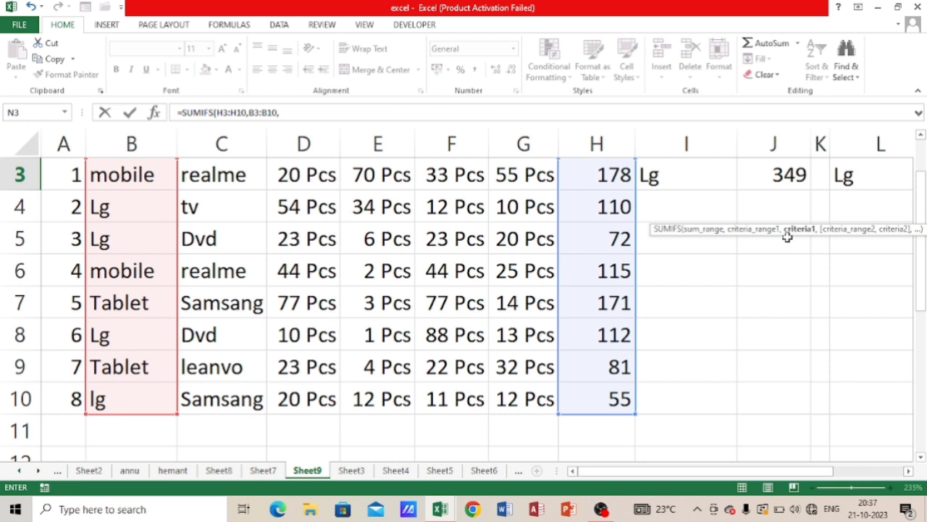
{"action": "left_click_drag", "start_coordinate": [721, 471], "coordinate": [789, 471]}
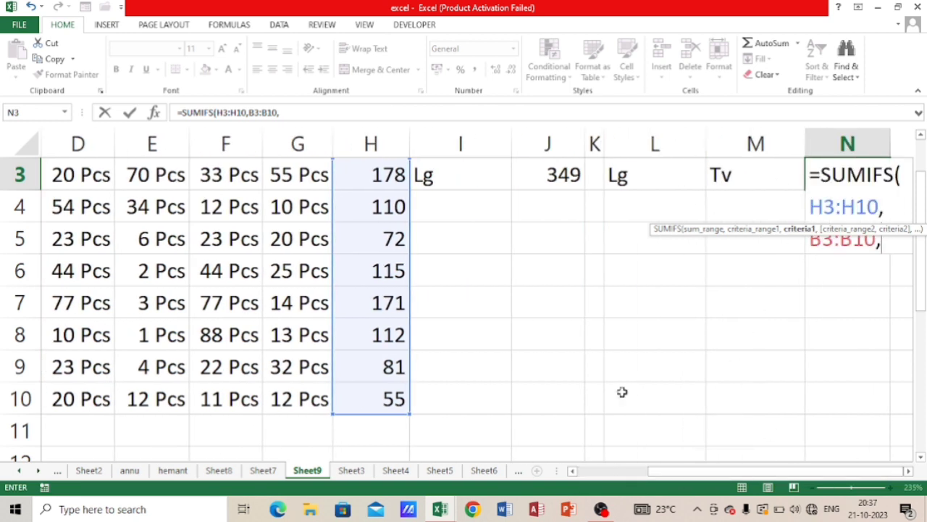
{"action": "left_click", "coordinate": [625, 171]}
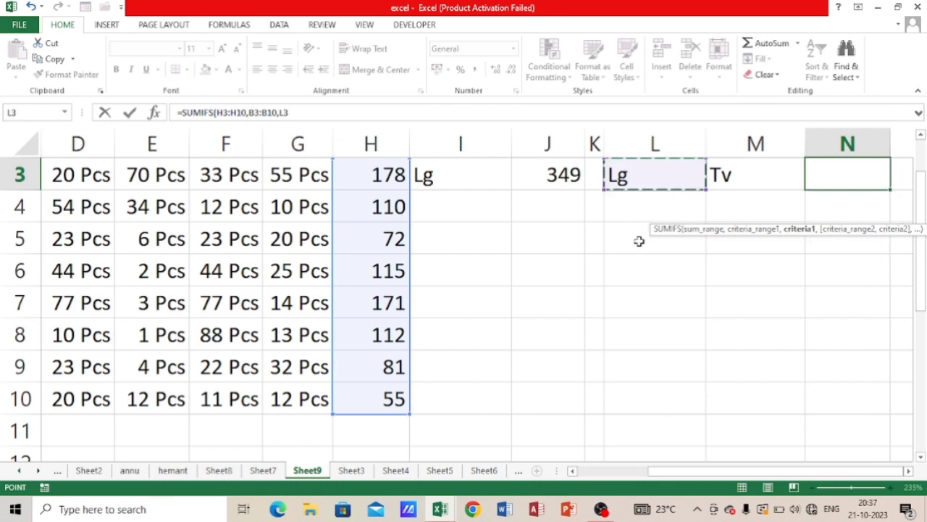
{"action": "scroll", "coordinate": [639, 242], "scroll_direction": "up", "scroll_amount": 1}
{"action": "type", "text": ","}
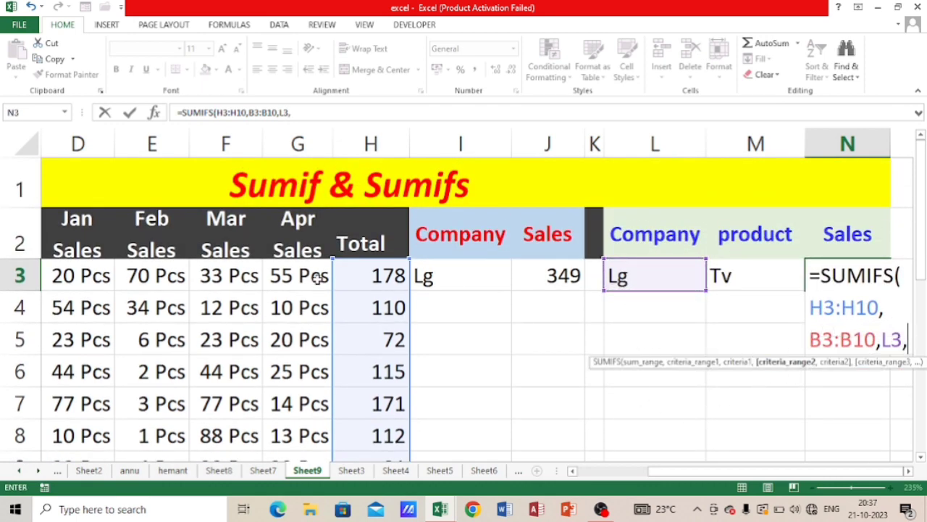
- Add the Product range C3:C10 with criterion M3 as the second condition and complete the SUMIFS formula in N3
{"action": "left_click_drag", "start_coordinate": [650, 471], "coordinate": [582, 471]}
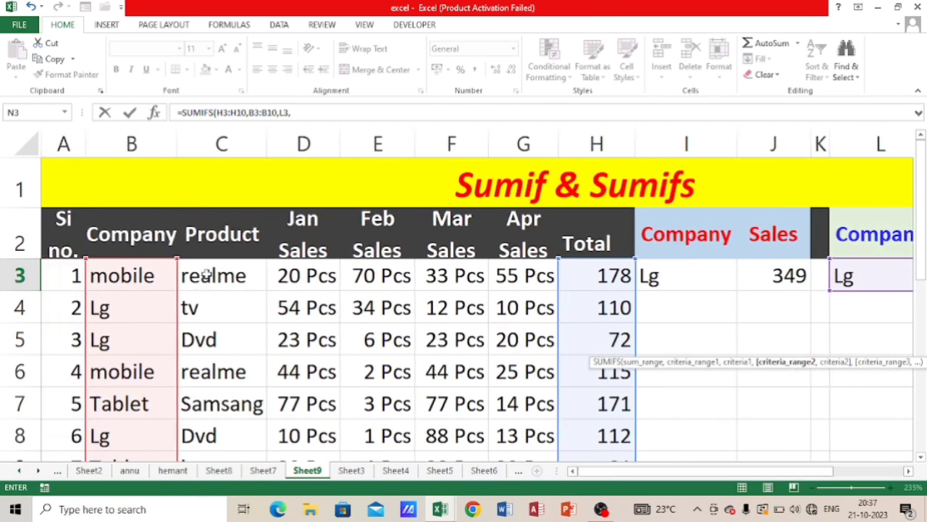
{"action": "left_click_drag", "start_coordinate": [207, 274], "coordinate": [192, 395]}
{"action": "type", "text": ","}
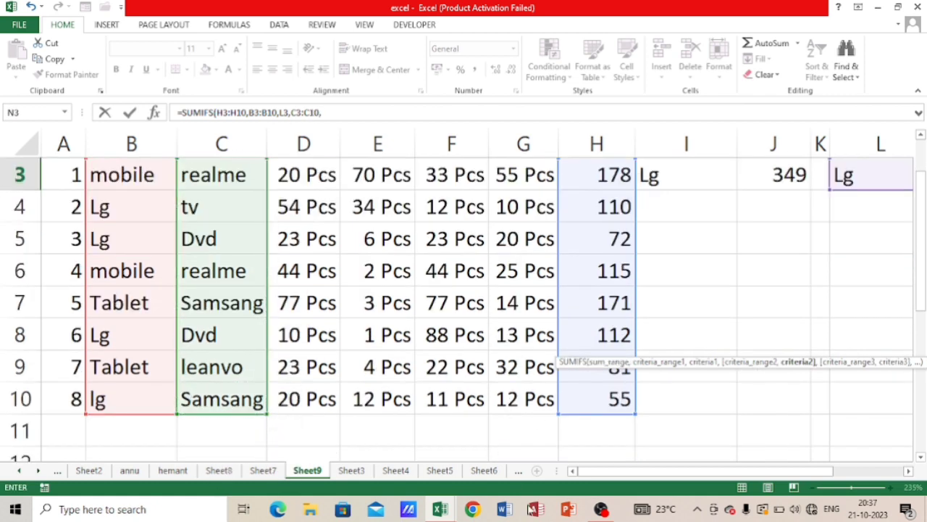
{"action": "left_click_drag", "start_coordinate": [767, 472], "coordinate": [809, 438]}
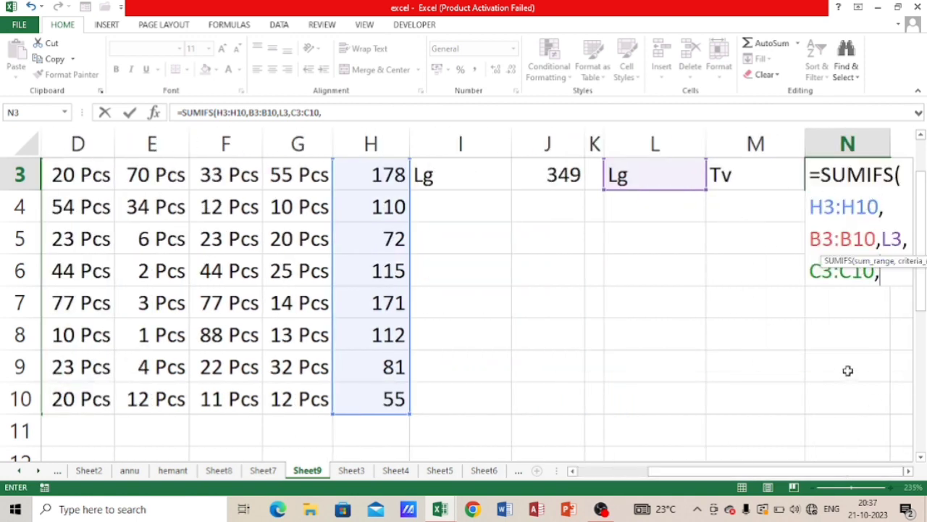
{"action": "left_click", "coordinate": [897, 272]}
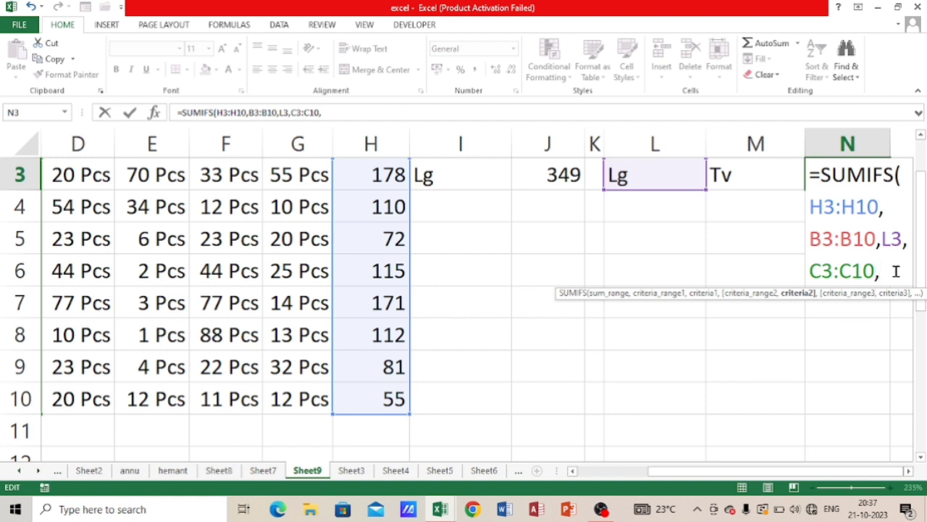
{"action": "left_click", "coordinate": [727, 174]}
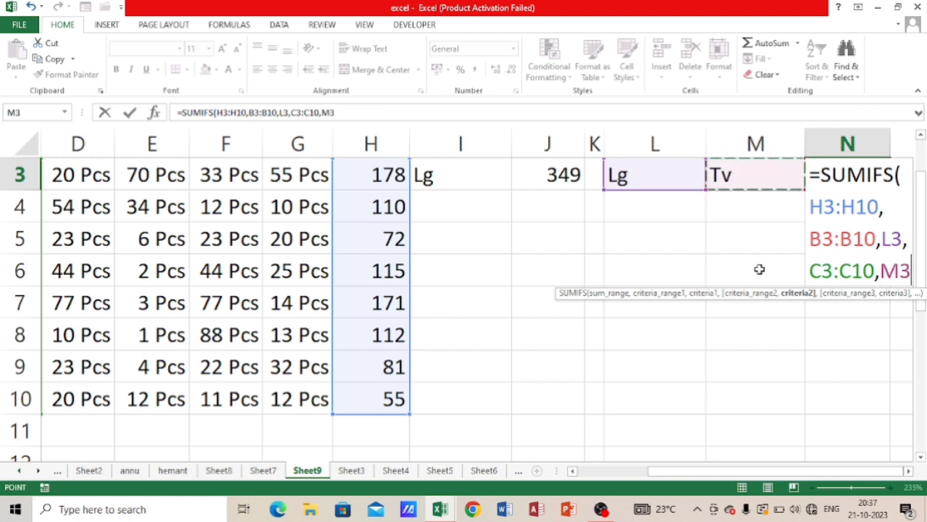
{"action": "type", "text": ")"}
{"action": "key", "text": "Return"}
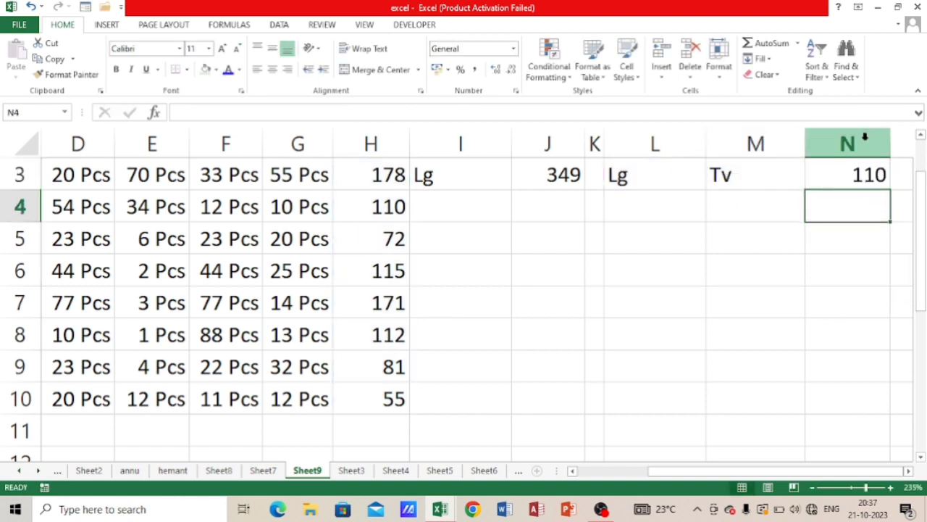
- Narrow the two Sales columns J and N slightly and widen the Company column L
{"action": "left_click_drag", "start_coordinate": [774, 471], "coordinate": [748, 472]}
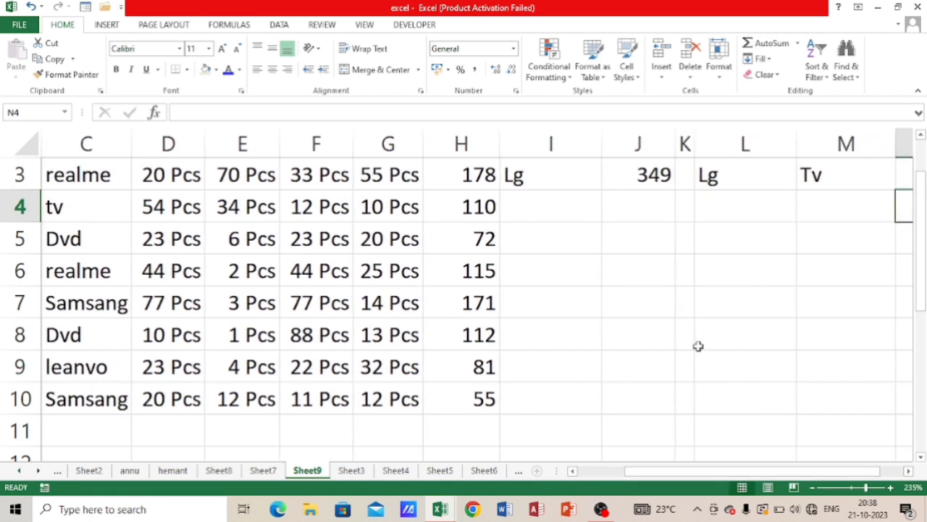
{"action": "left_click", "coordinate": [656, 115]}
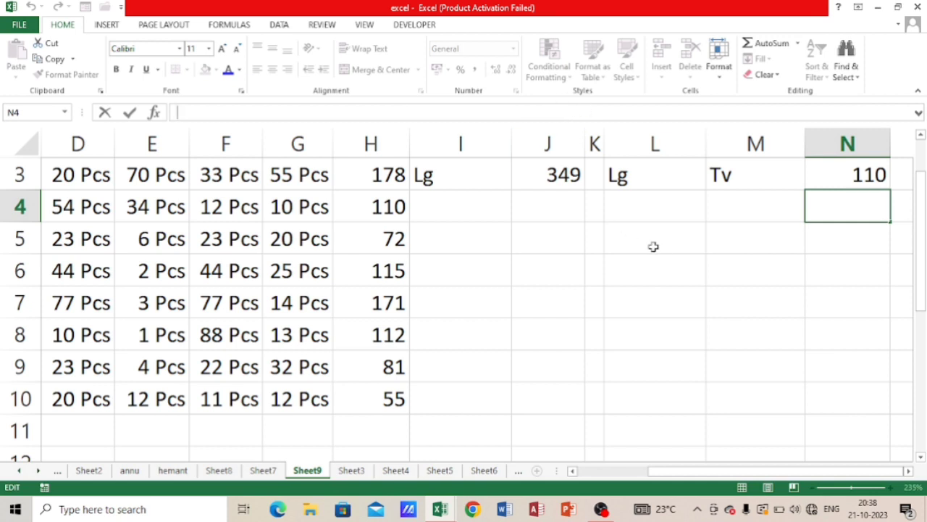
{"action": "left_click", "coordinate": [651, 240]}
{"action": "scroll", "coordinate": [642, 186], "scroll_direction": "up", "scroll_amount": 1}
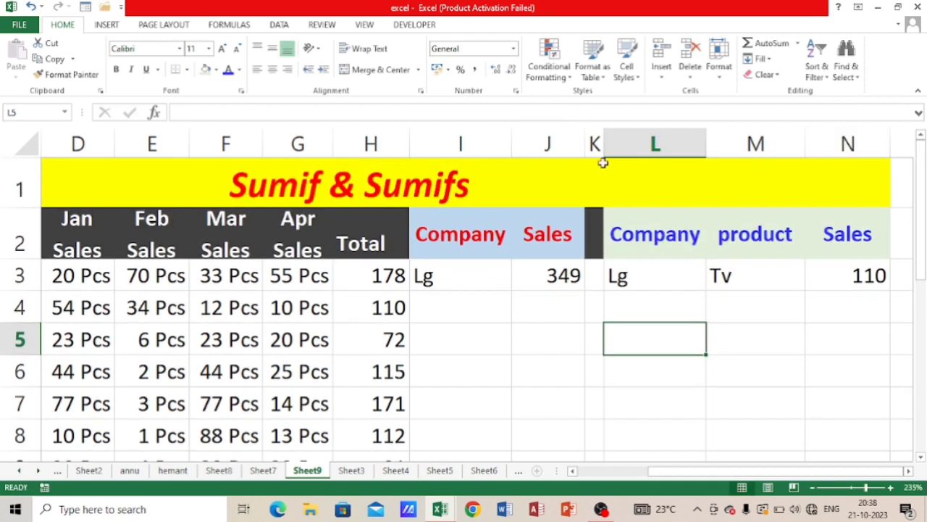
{"action": "left_click_drag", "start_coordinate": [585, 142], "coordinate": [571, 143]}
{"action": "mouse_move", "coordinate": [692, 143]}
{"action": "left_mouse_down"}
{"action": "mouse_move", "coordinate": [679, 143]}
{"action": "mouse_move", "coordinate": [709, 142]}
{"action": "left_mouse_up"}
{"action": "left_click_drag", "start_coordinate": [893, 143], "coordinate": [876, 144]}
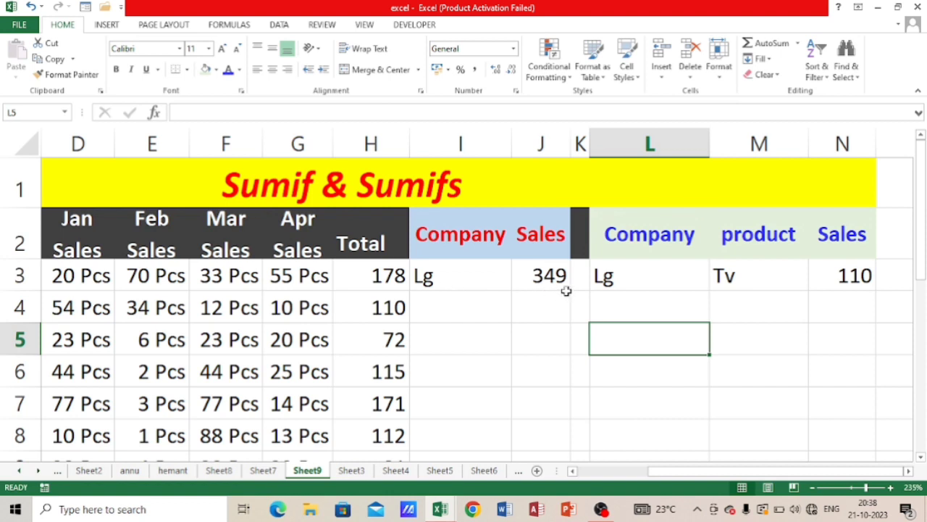
- Change the product criterion in M3 to "Dvd" to total the sales of that Lg product
{"action": "left_click", "coordinate": [610, 278]}
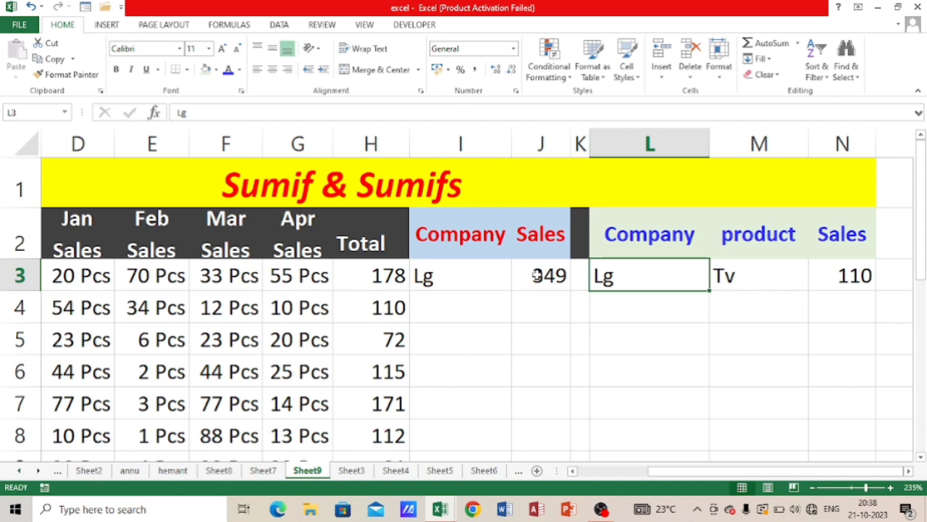
{"action": "left_click", "coordinate": [748, 281]}
{"action": "type", "text": "Dvd"}
{"action": "key", "text": "Return"}
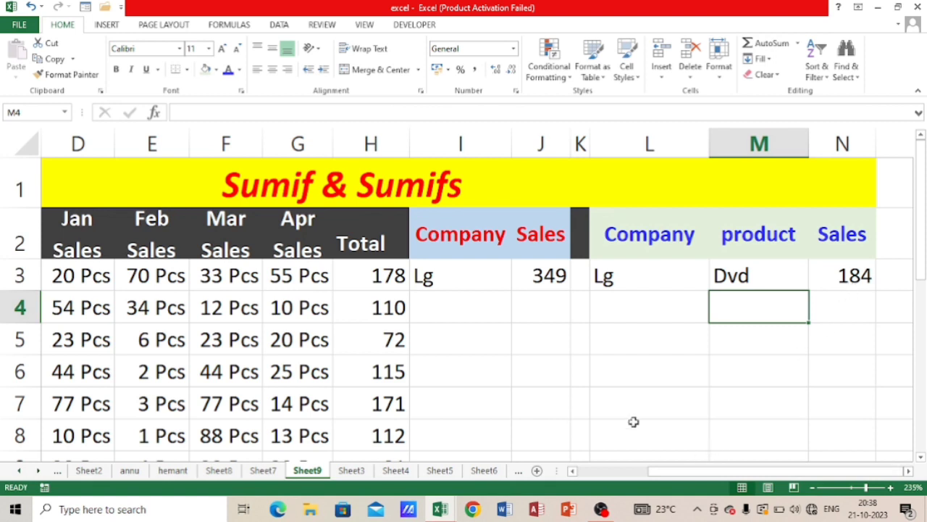
- Change the company criterion in I3 to "Mobile" and view the SUMIF result beside the SUMIFS summary
{"action": "left_click", "coordinate": [463, 271]}
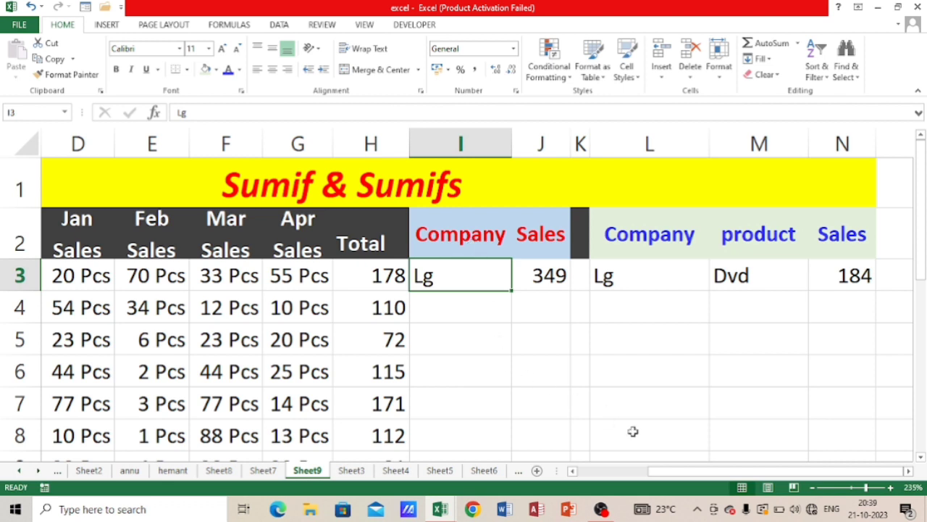
{"action": "left_click_drag", "start_coordinate": [664, 471], "coordinate": [594, 471]}
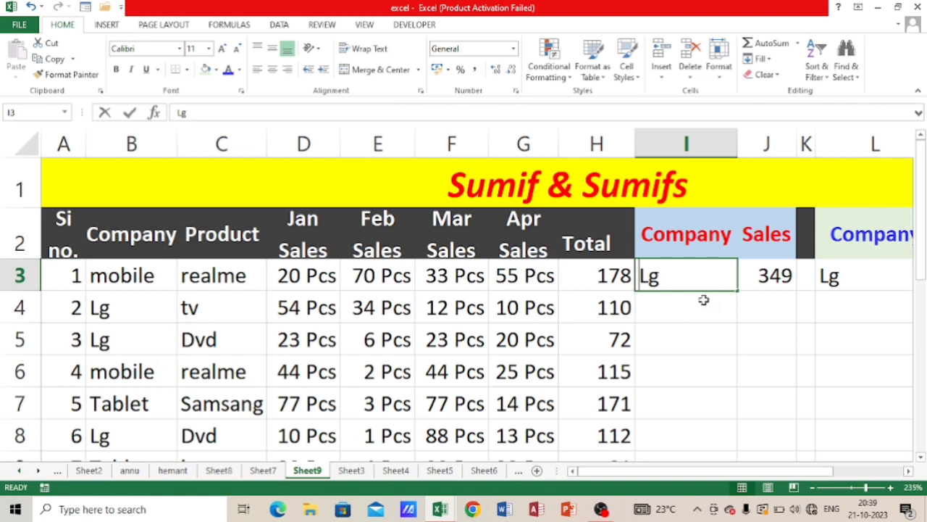
{"action": "type", "text": "Mobile"}
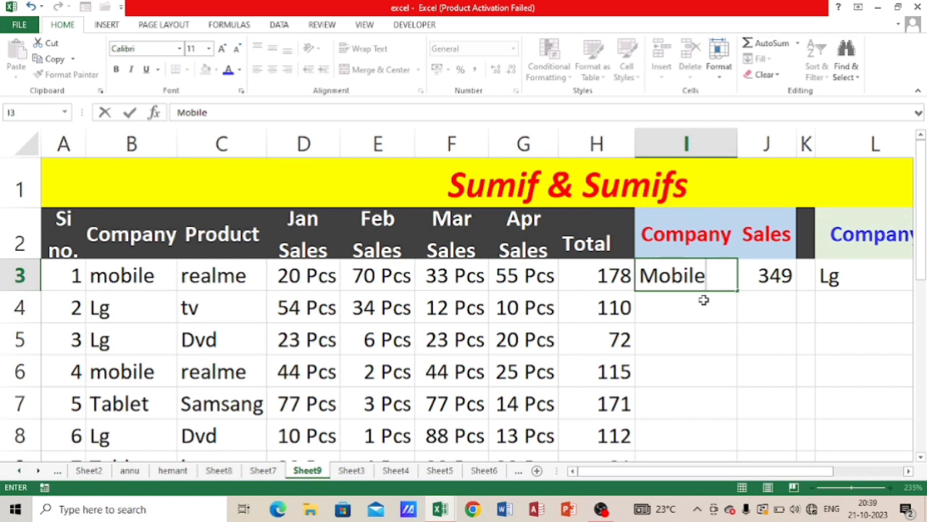
{"action": "key", "text": "Return"}
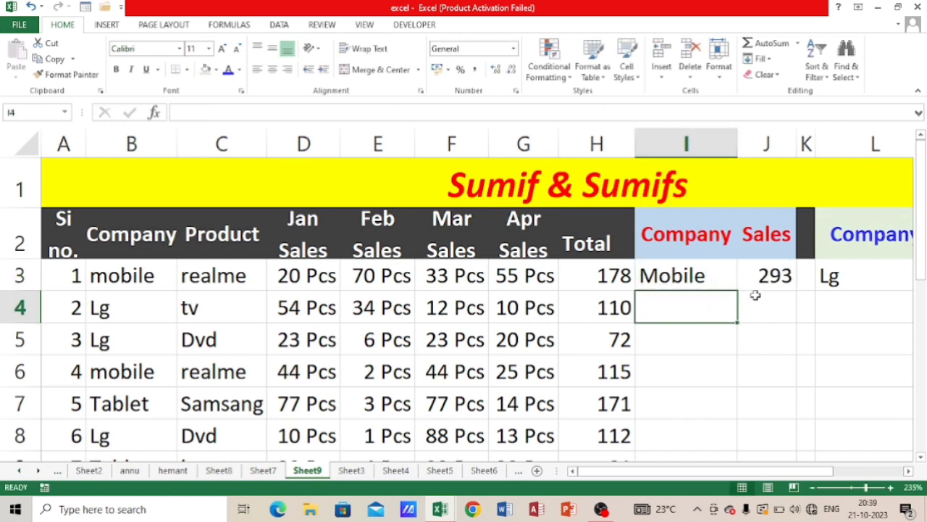
{"action": "left_click_drag", "start_coordinate": [765, 475], "coordinate": [863, 471]}
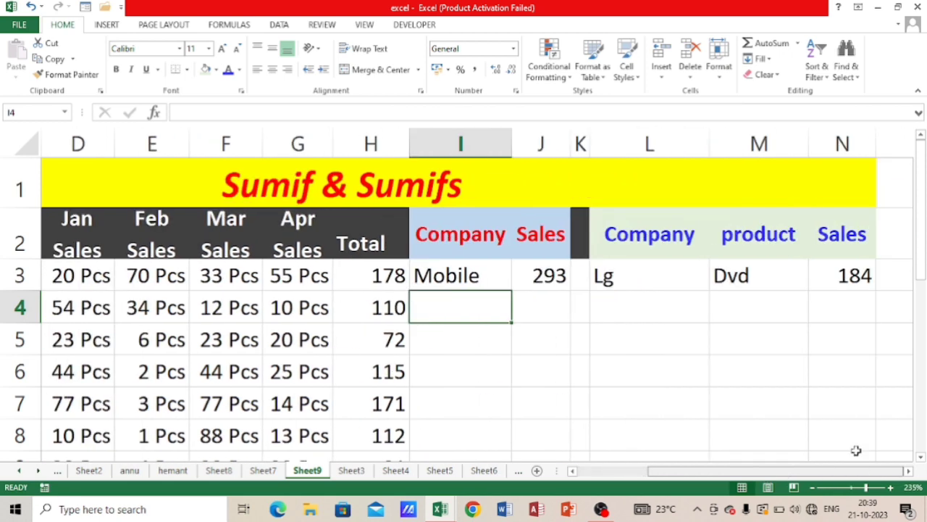
- Change the company criterion in L3 of the SUMIFS summary to "Mobile"
{"action": "left_click", "coordinate": [634, 277]}
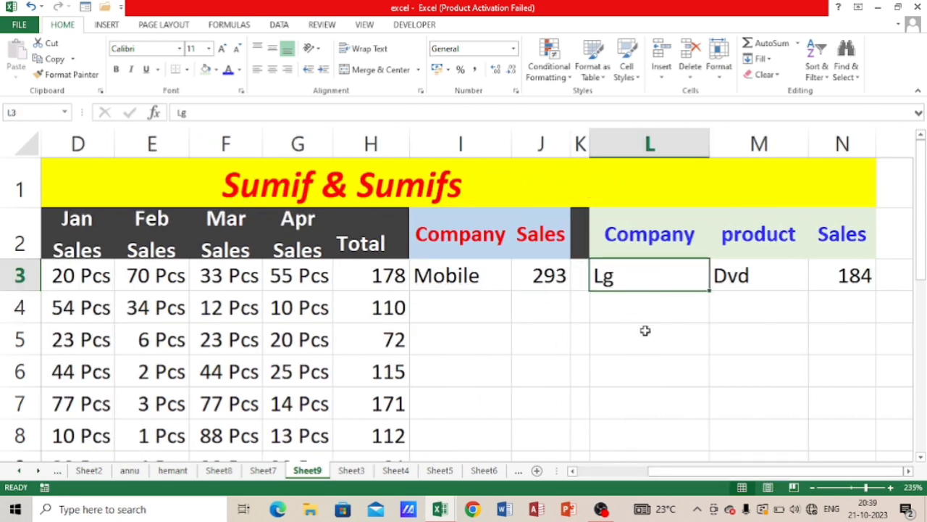
{"action": "type", "text": "M"}
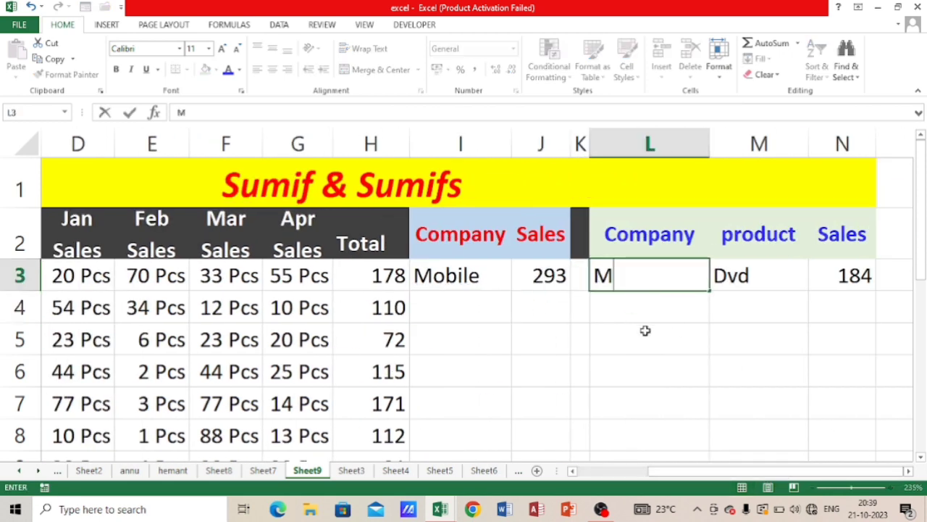
{"action": "type", "text": "obile"}
{"action": "key", "text": "Return"}
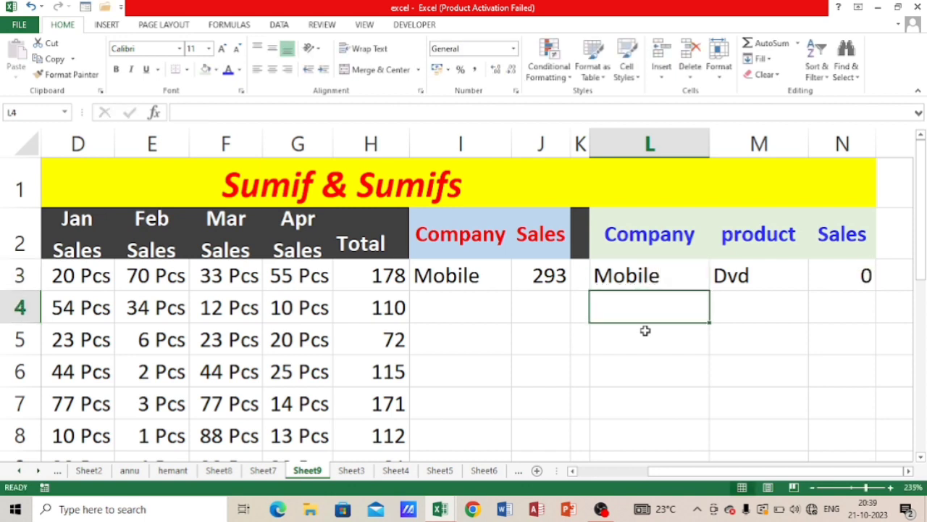
- Change the Company entry of sales record 5, in cell B7, to "mobile"
{"action": "left_click_drag", "start_coordinate": [648, 472], "coordinate": [537, 472]}
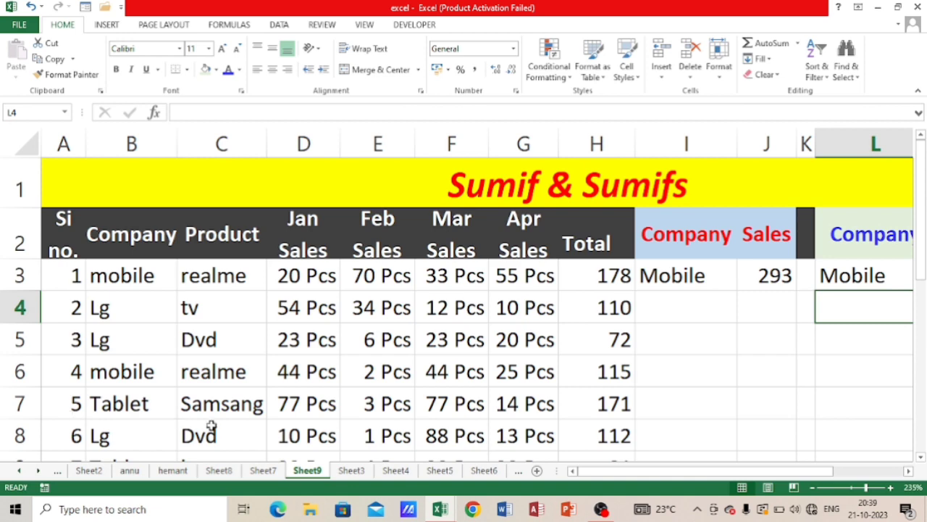
{"action": "scroll", "coordinate": [275, 368], "scroll_direction": "down", "scroll_amount": 2}
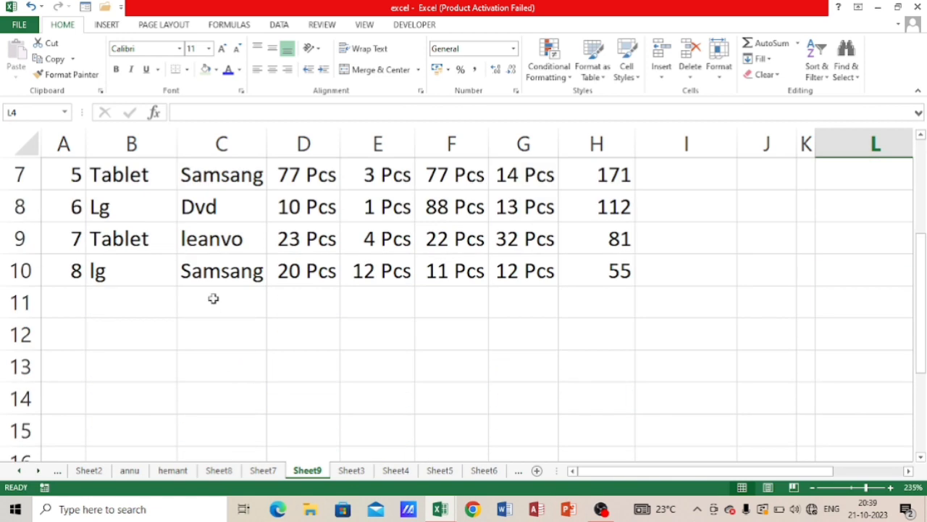
{"action": "scroll", "coordinate": [213, 297], "scroll_direction": "up", "scroll_amount": 2}
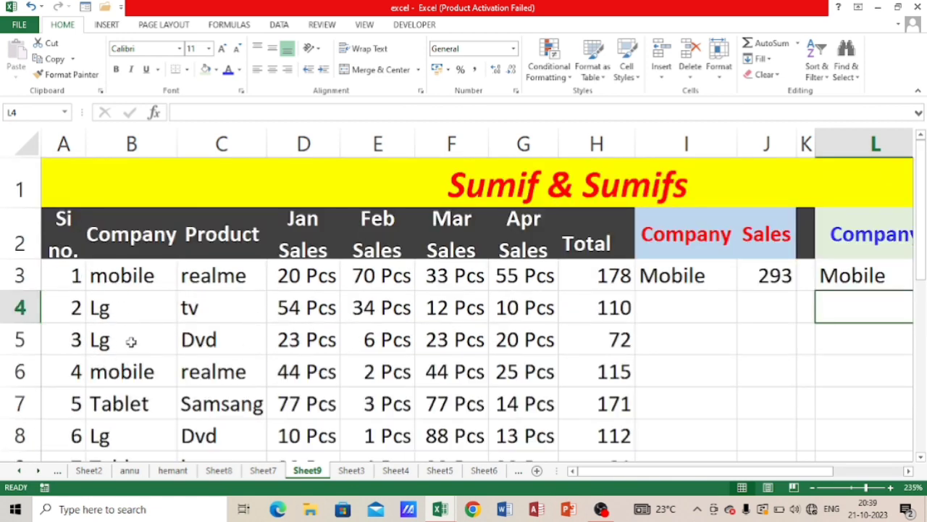
{"action": "left_click", "coordinate": [116, 404]}
{"action": "type", "text": "mobile"}
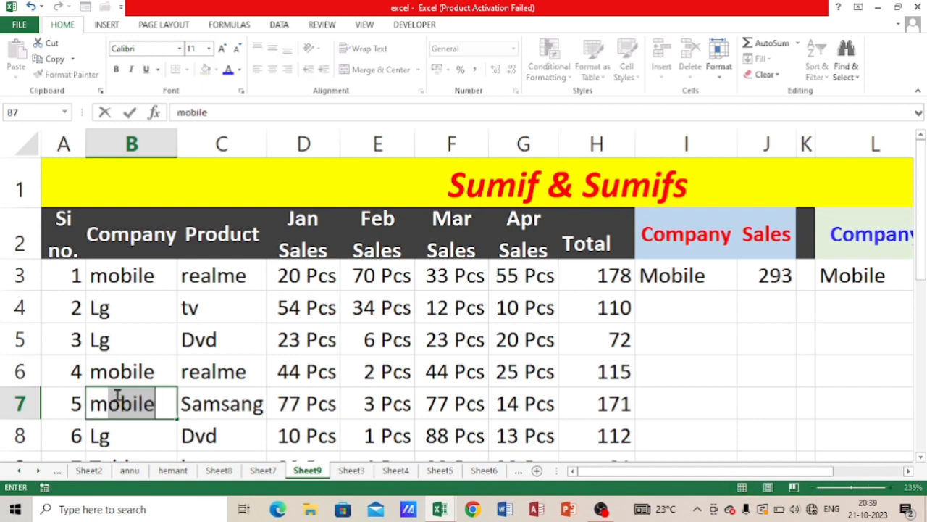
{"action": "key", "text": "Return"}
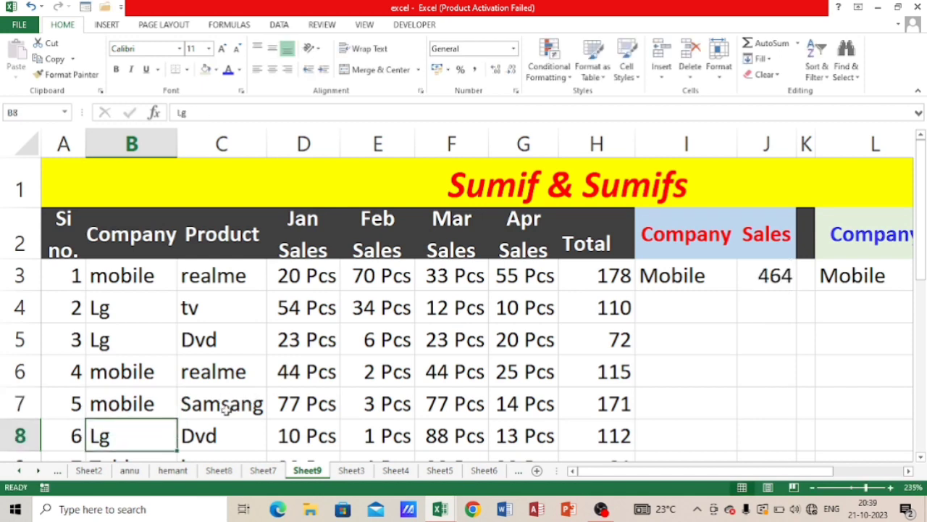
- Change the Product entry of the same record, in cell C7, to "realme"
{"action": "key", "text": "Right"}
{"action": "key", "text": "Up"}
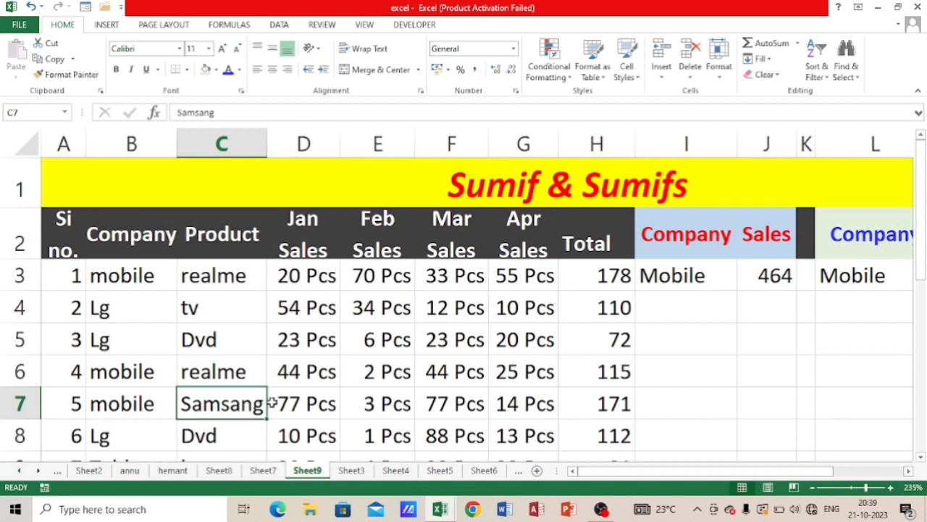
{"action": "type", "text": "e"}
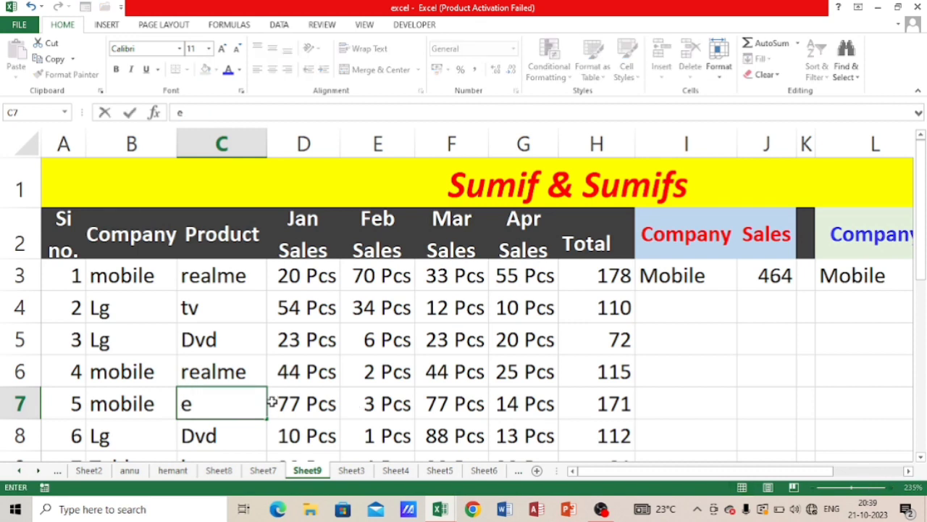
{"action": "key", "text": "BackSpace"}
{"action": "type", "text": "realme"}
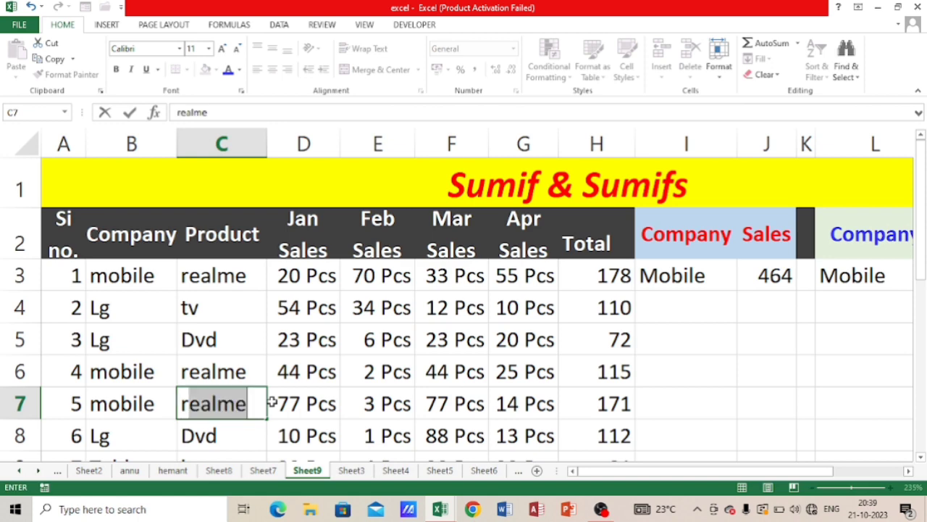
{"action": "key", "text": "Return"}
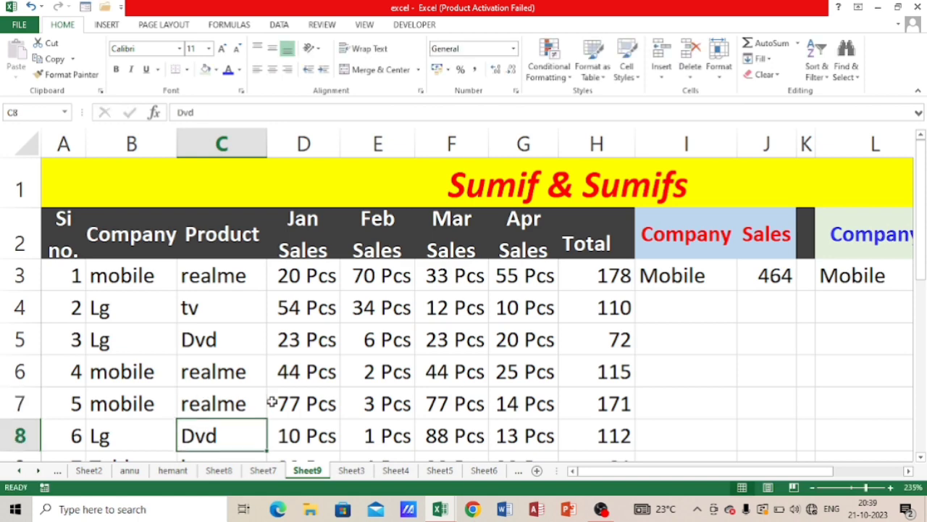
- Change the product criterion in M3 to "Realme" and inspect the SUMIFS formula in N3
{"action": "left_click_drag", "start_coordinate": [797, 470], "coordinate": [866, 464]}
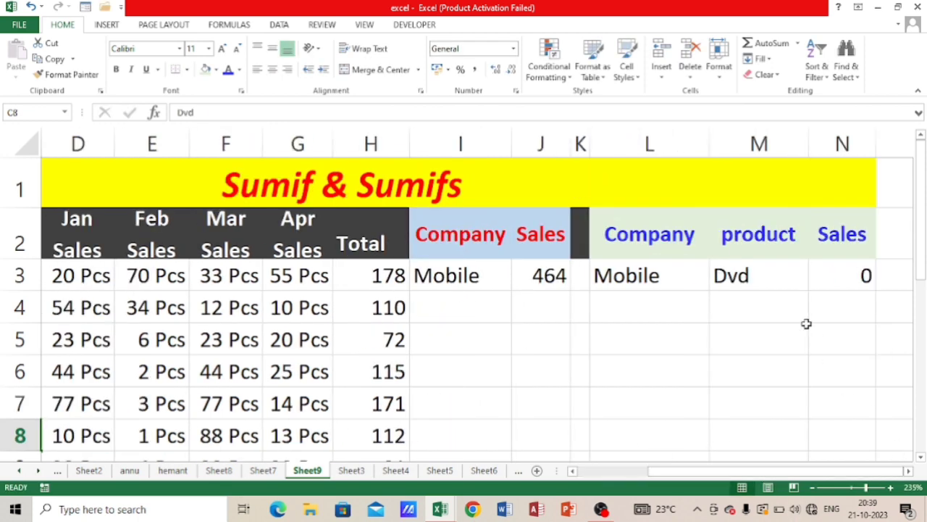
{"action": "left_click", "coordinate": [730, 270]}
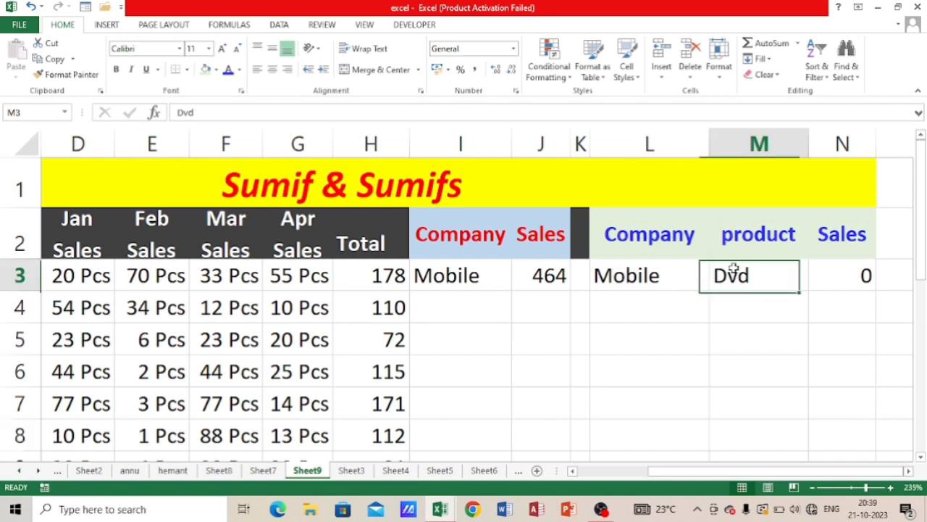
{"action": "type", "text": "Re"}
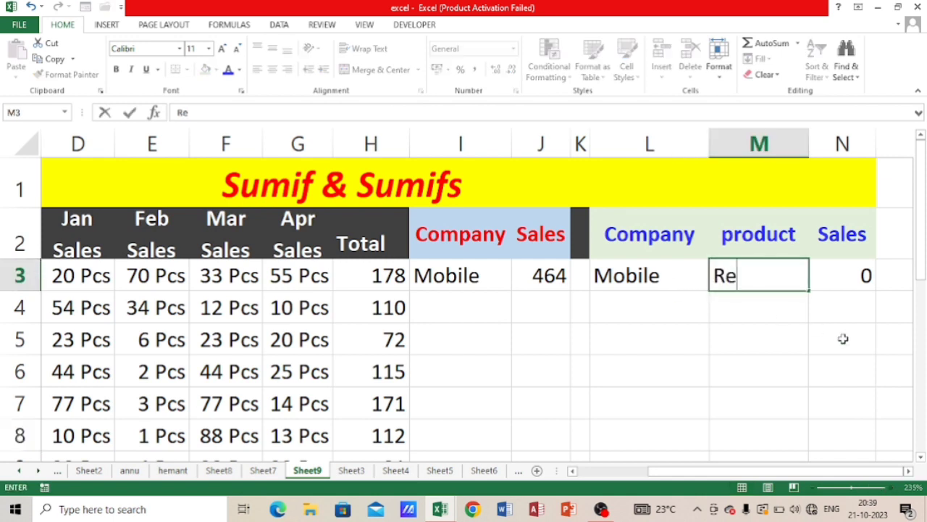
{"action": "type", "text": "alme"}
{"action": "key", "text": "ctrl+Return"}
{"action": "key", "text": "Return"}
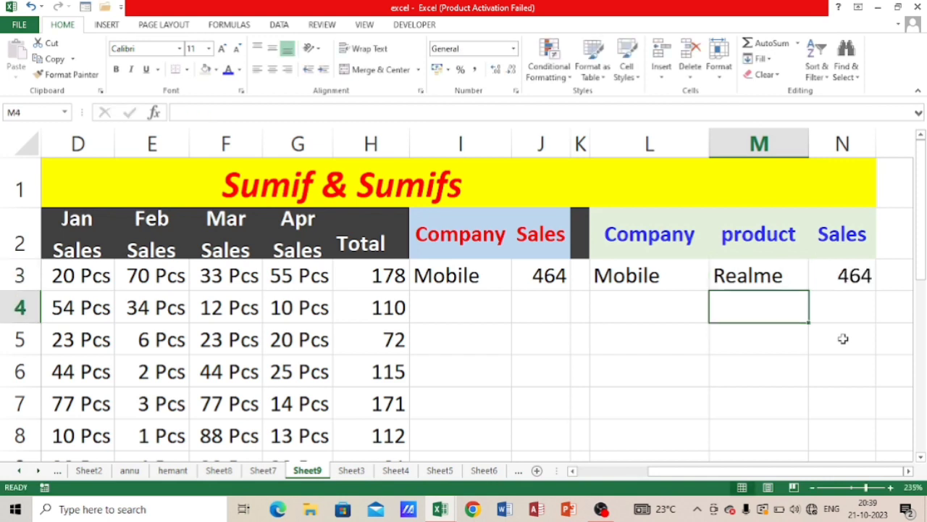
{"action": "left_click", "coordinate": [744, 273]}
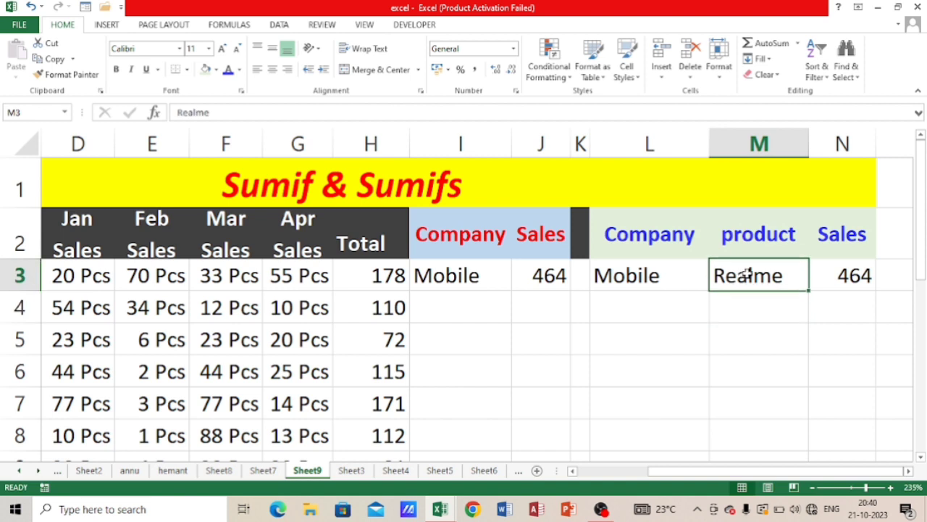
{"action": "left_click", "coordinate": [833, 272]}
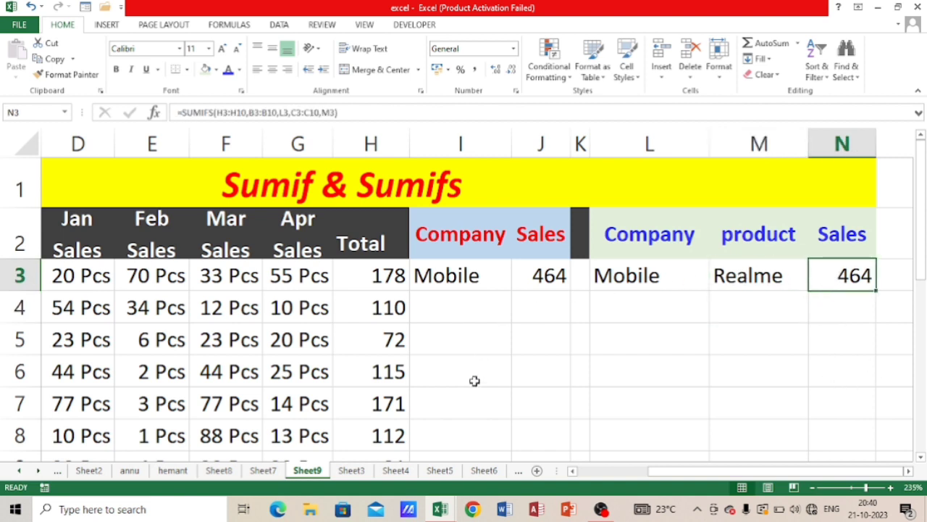
- Set the SUMIFS criteria to company "Lg" in L3 and product "Dvd" in M3
{"action": "left_click_drag", "start_coordinate": [659, 471], "coordinate": [529, 464]}
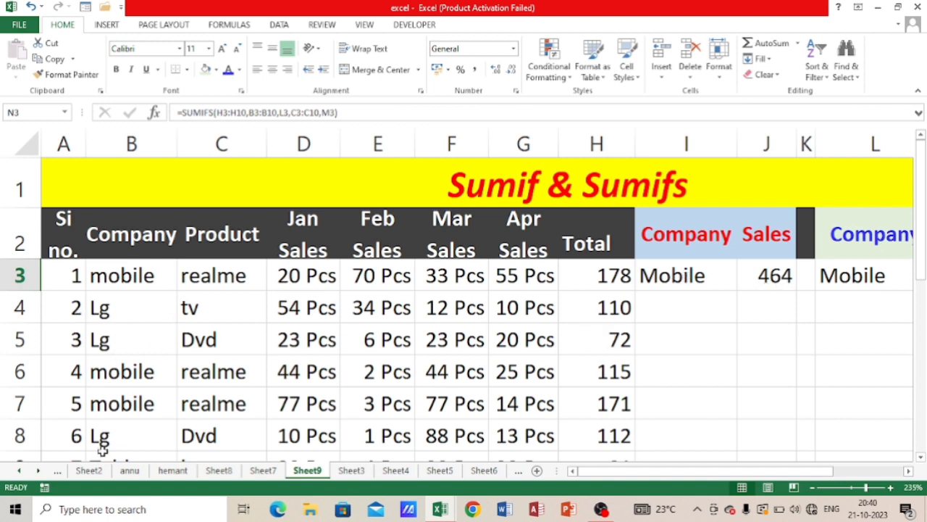
{"action": "left_click_drag", "start_coordinate": [706, 471], "coordinate": [777, 472]}
{"action": "left_click", "coordinate": [642, 272]}
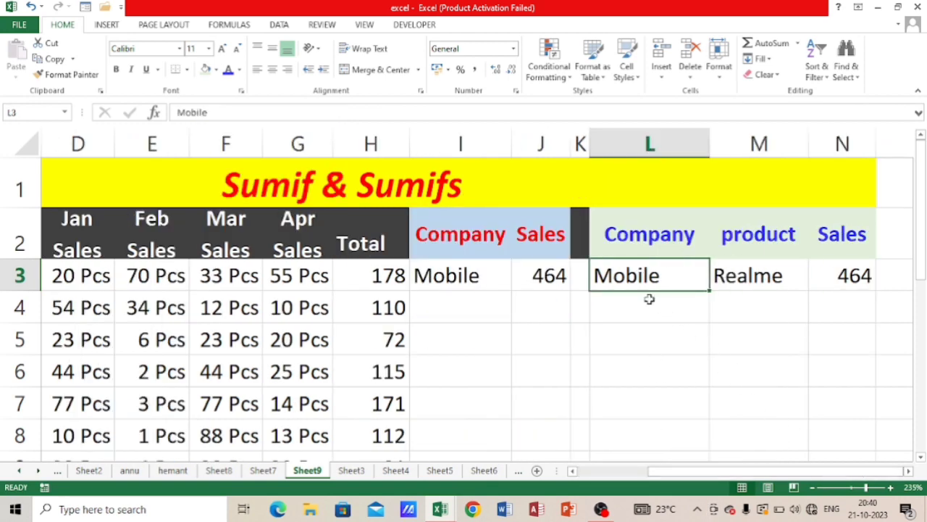
{"action": "type", "text": "Lg"}
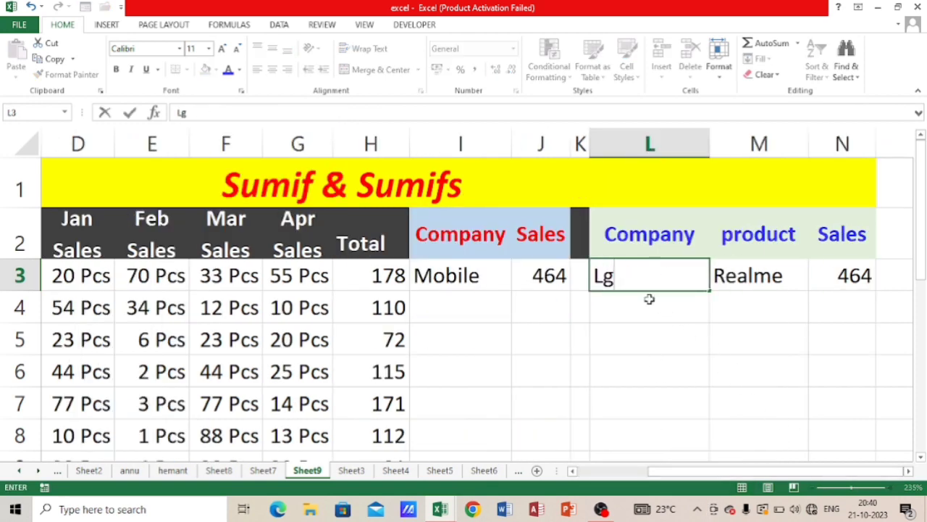
{"action": "key", "text": "Tab"}
{"action": "type", "text": "Dvd"}
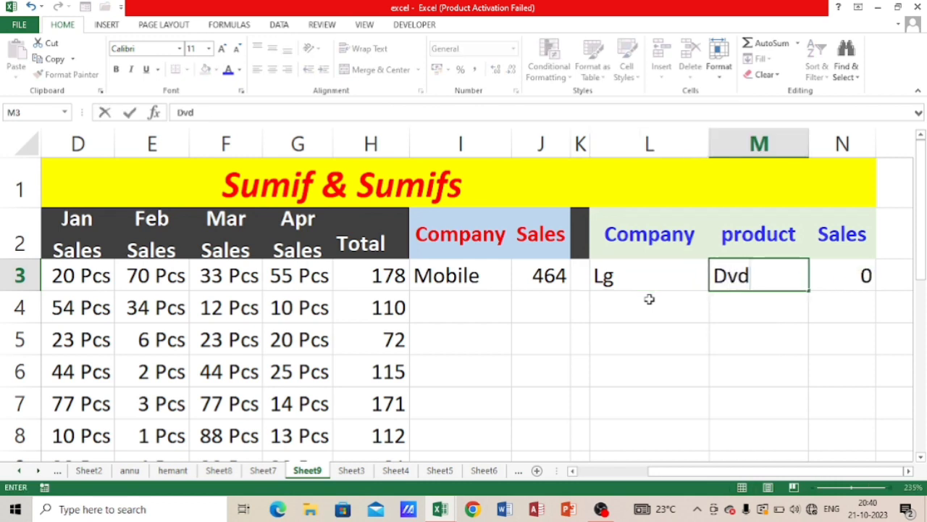
{"action": "key", "text": "Return"}
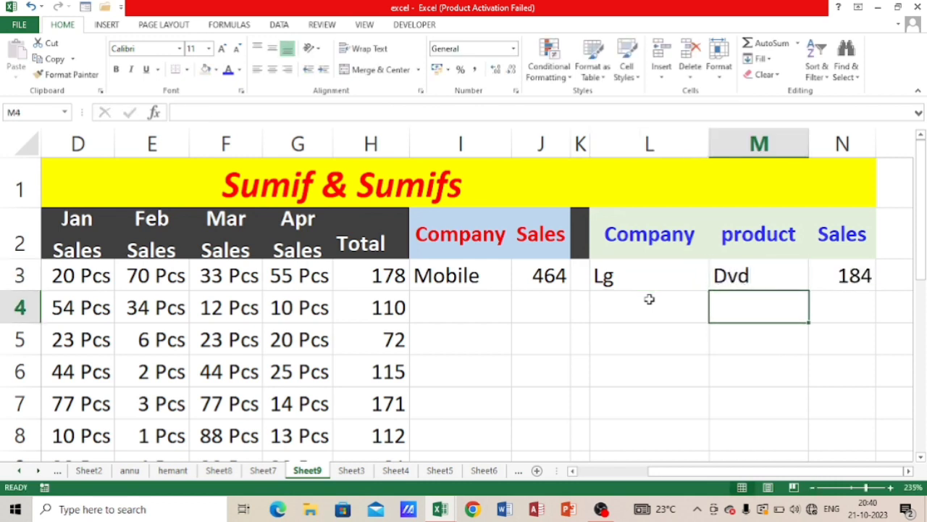